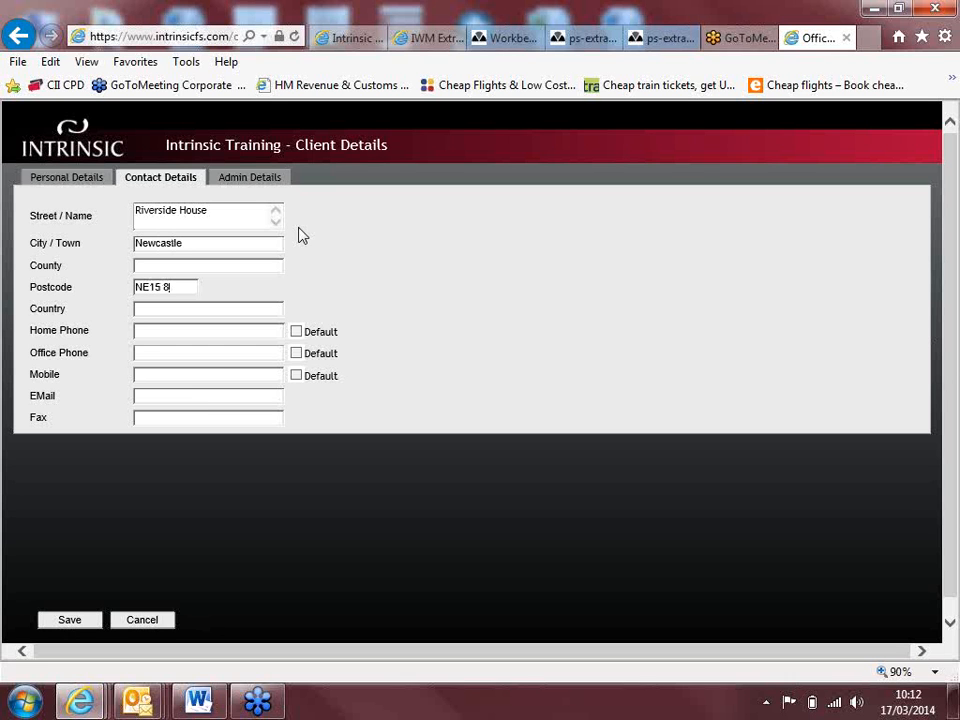
- Complete the client's postcode in the contact details
{"action": "type", "text": "YN"}
{"action": "key", "text": "Tab"}
- Set the client's admin status to Current and the ID verification storage to Electronic ID Process, and save the client record
{"action": "left_click", "coordinate": [236, 186]}
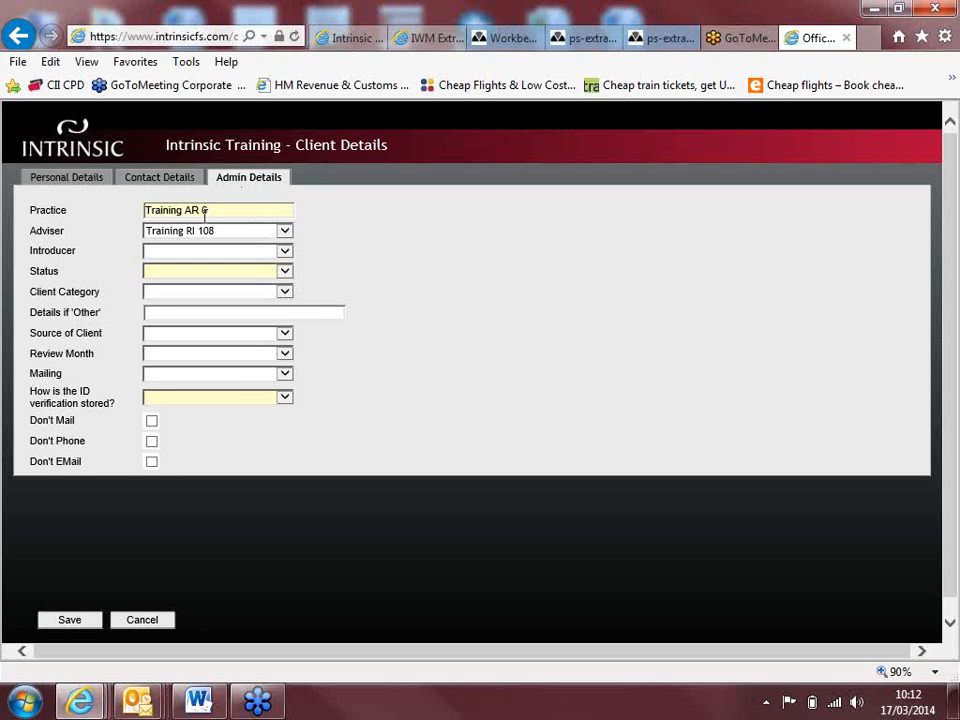
{"action": "left_click", "coordinate": [270, 272]}
{"action": "left_click", "coordinate": [193, 281]}
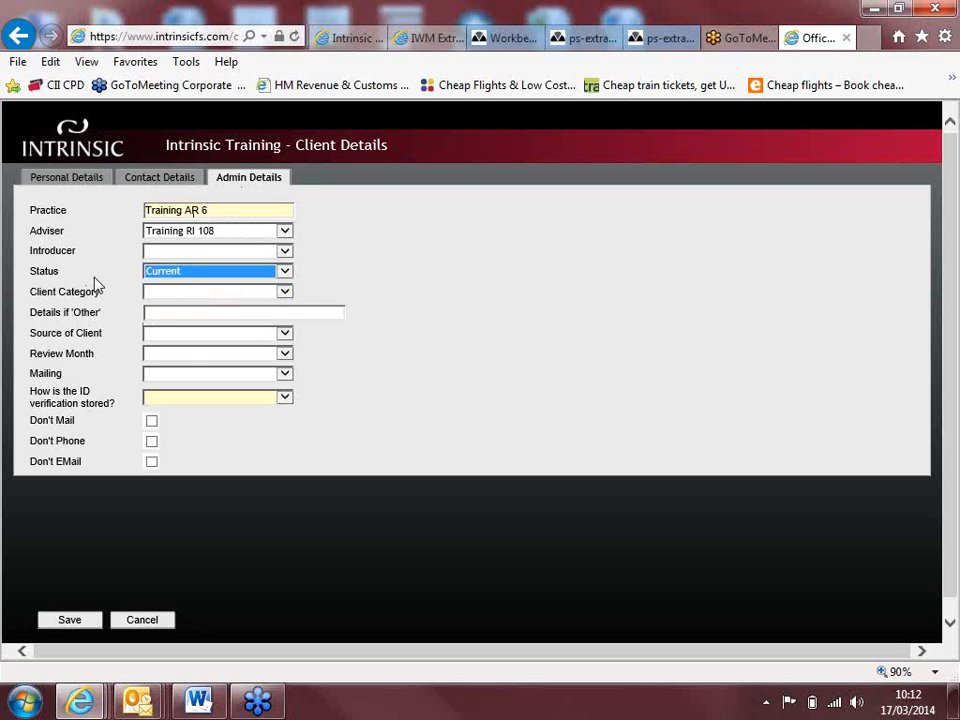
{"action": "left_click", "coordinate": [210, 399]}
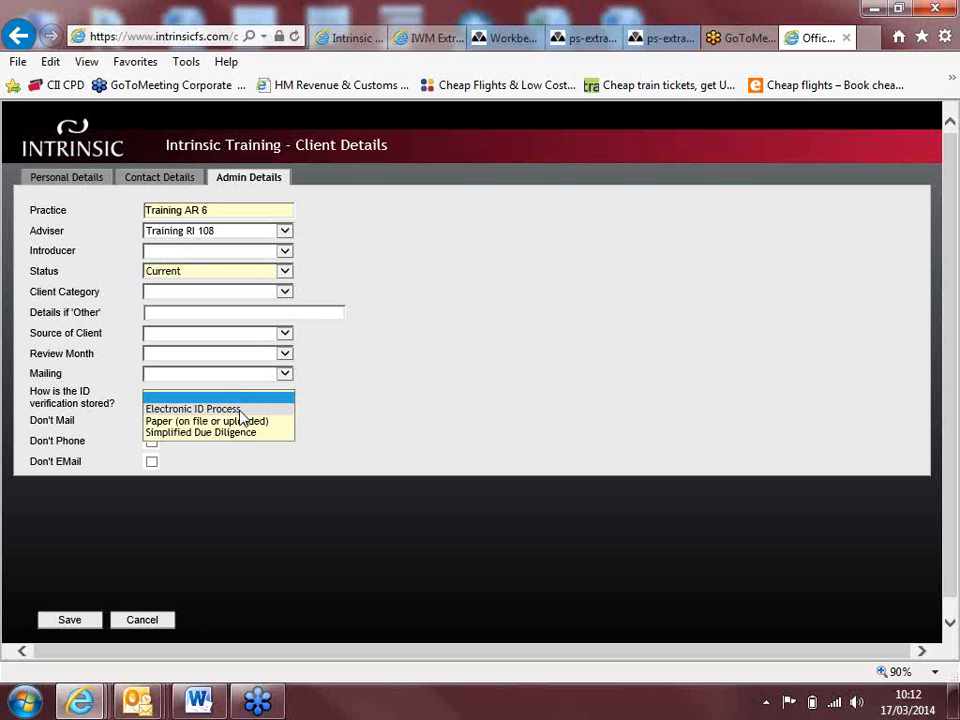
{"action": "left_click", "coordinate": [242, 412]}
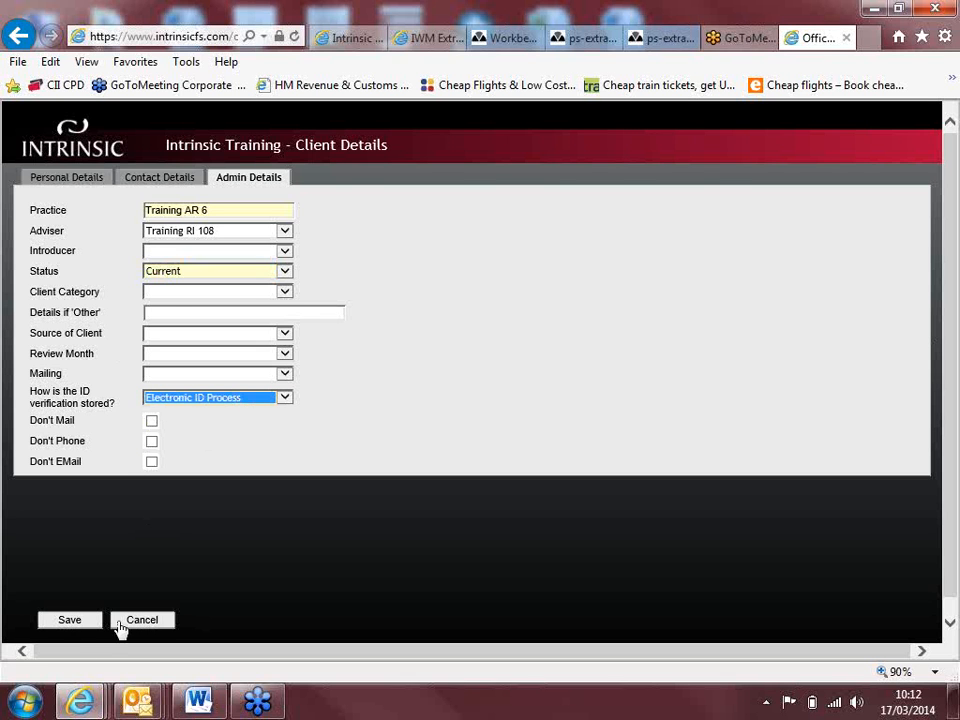
{"action": "left_click", "coordinate": [70, 633]}
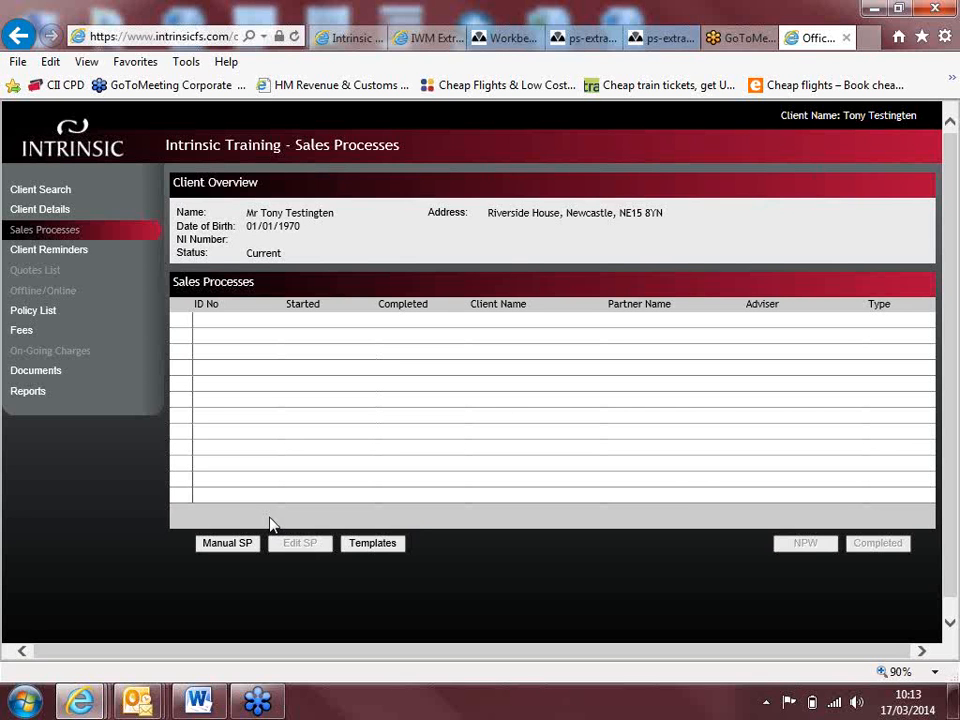
- Create and save a manual sales process for the client, keeping Training RI 108 as adviser and leaving the partner blank
{"action": "left_click", "coordinate": [235, 547]}
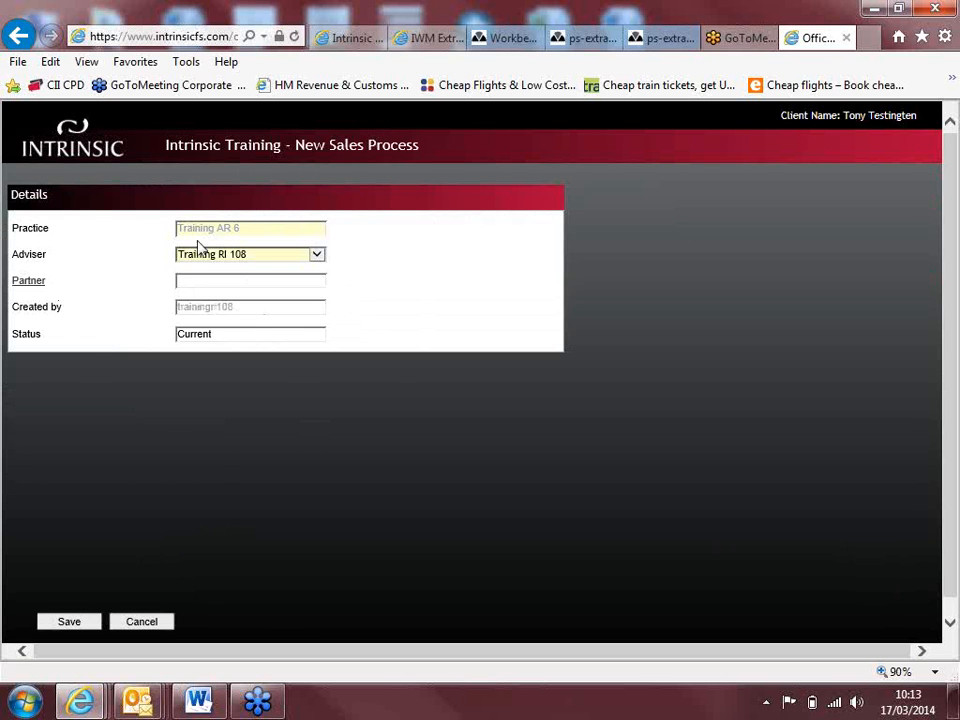
{"action": "left_click", "coordinate": [72, 622]}
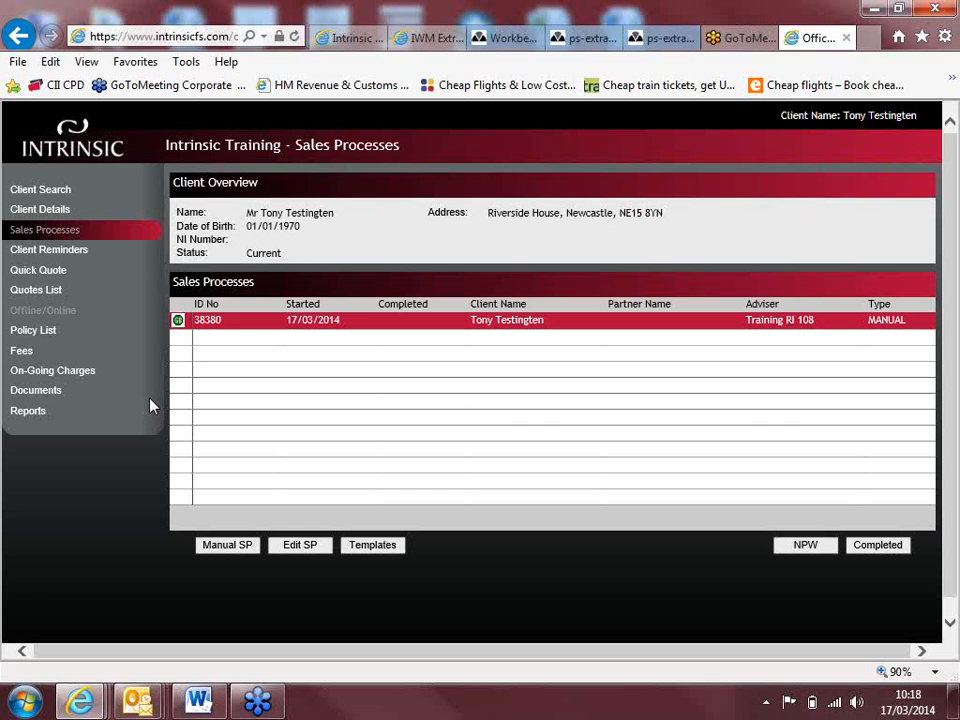
- Upload PS FEE AGREEMENT.doc.pdf from the desktop to the client's Sales Process 17-03-2014 document folder
{"action": "left_click", "coordinate": [54, 392]}
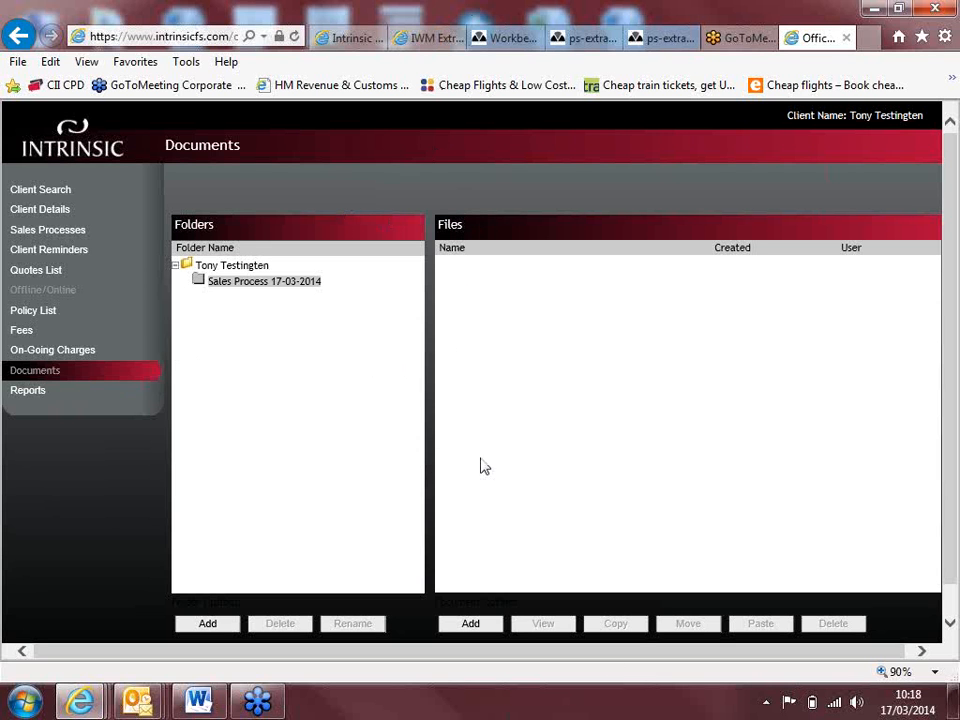
{"action": "left_click", "coordinate": [470, 624]}
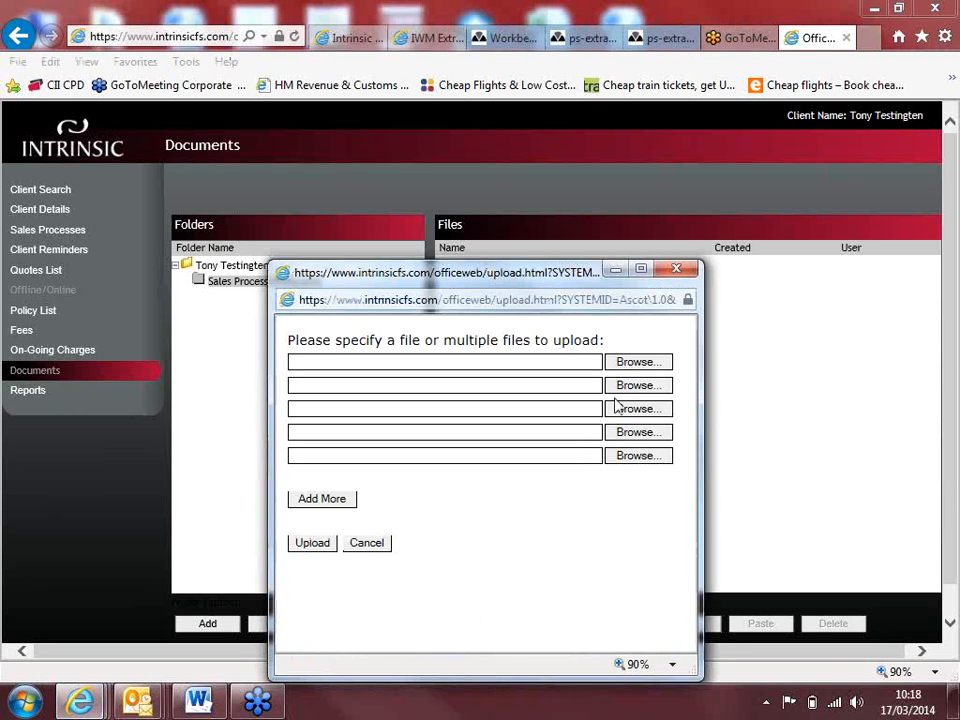
{"action": "left_click", "coordinate": [630, 364]}
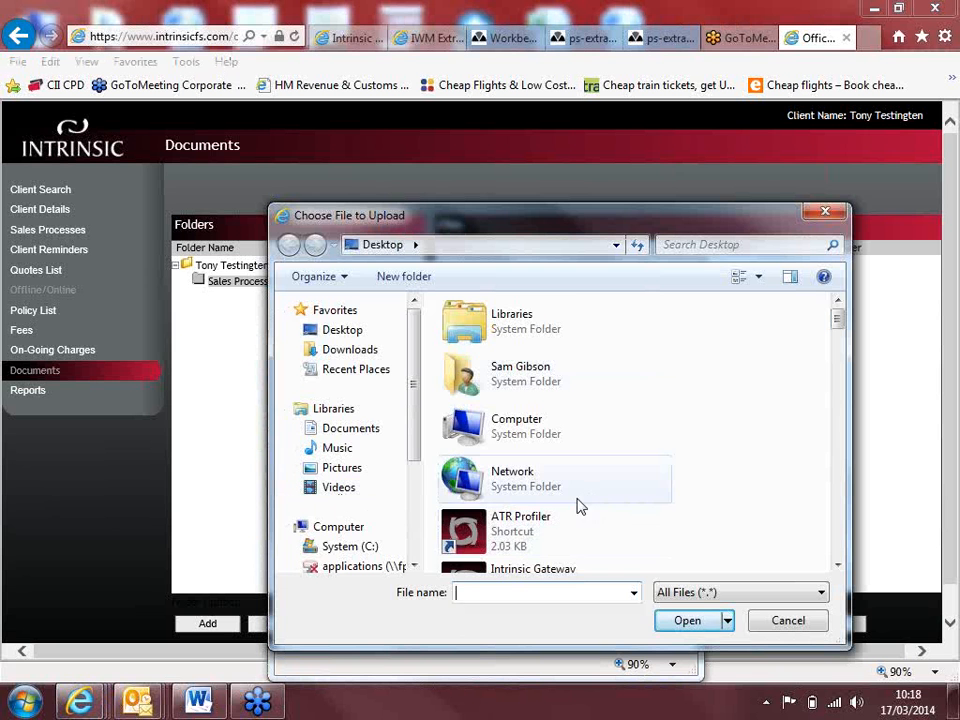
{"action": "left_click_drag", "start_coordinate": [838, 320], "coordinate": [864, 536]}
{"action": "left_click", "coordinate": [578, 500]}
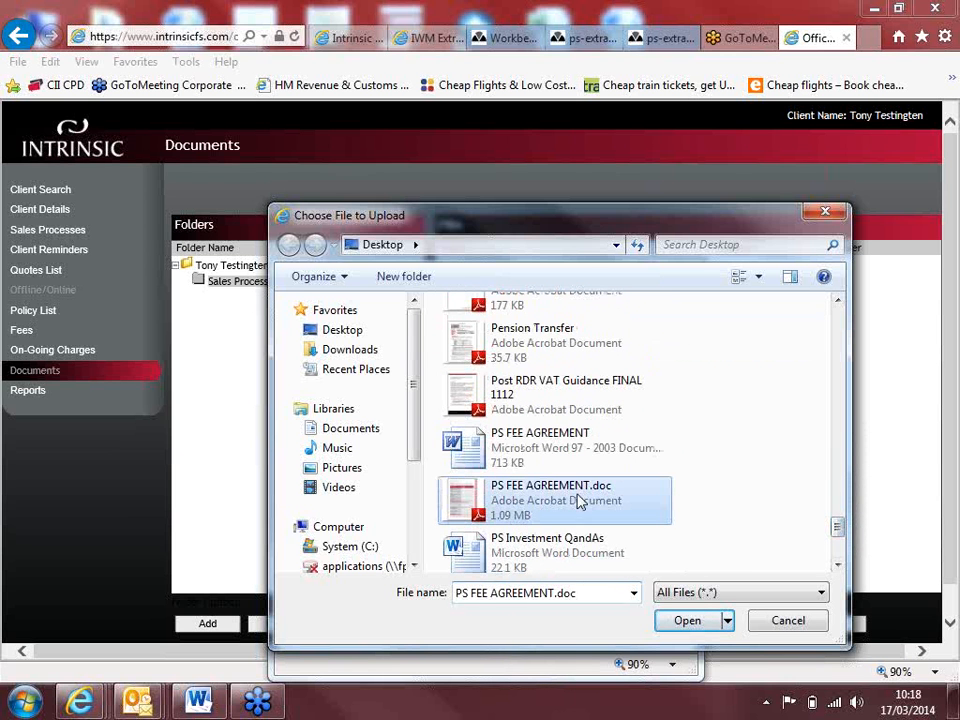
{"action": "left_click", "coordinate": [690, 621]}
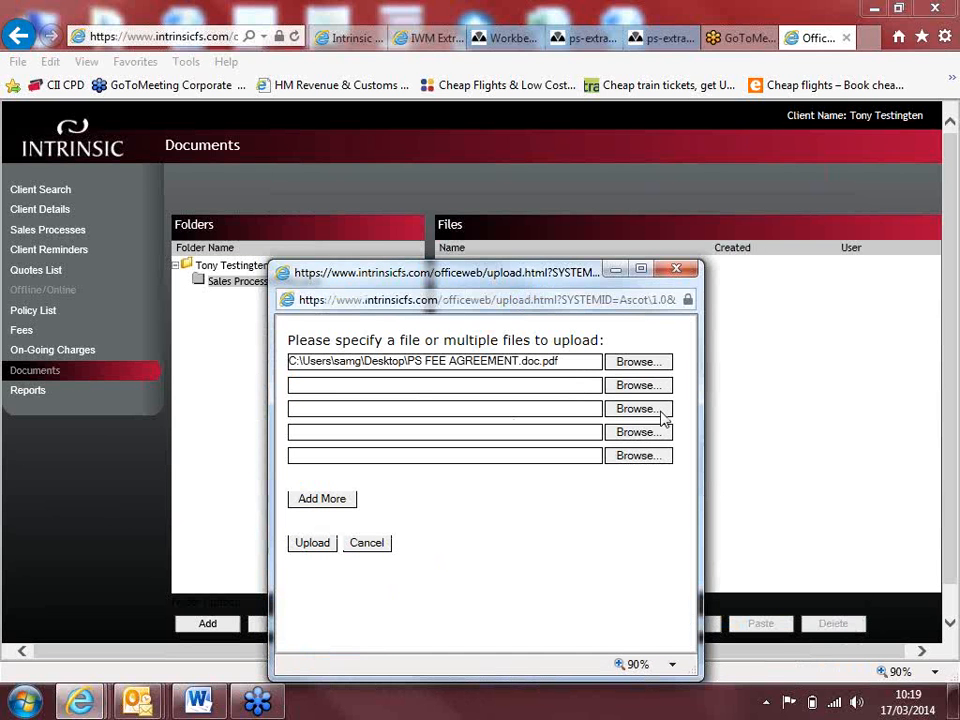
{"action": "left_click", "coordinate": [313, 543]}
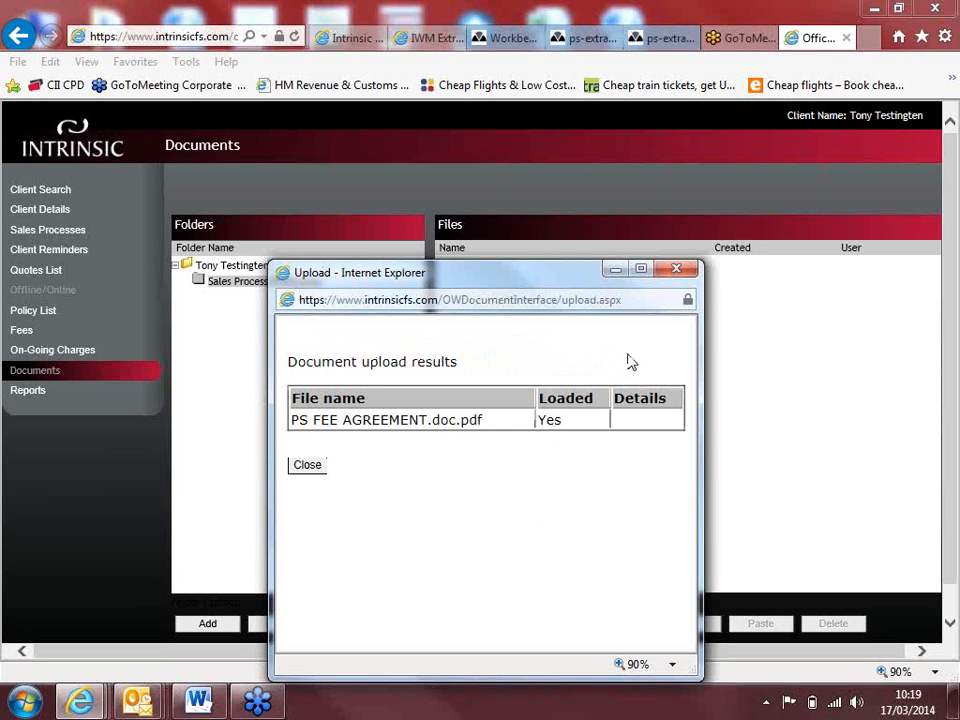
{"action": "left_click", "coordinate": [303, 469]}
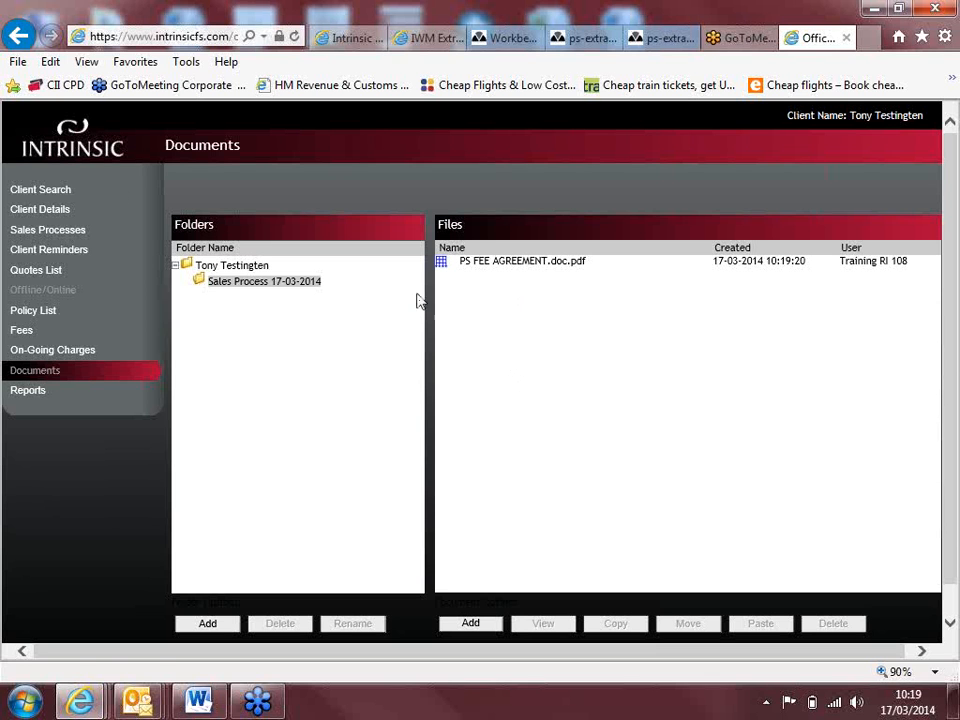
- Review the client's contact, admin and partner details, including the options for adding or linking a partner, and save the record
{"action": "left_click", "coordinate": [35, 211]}
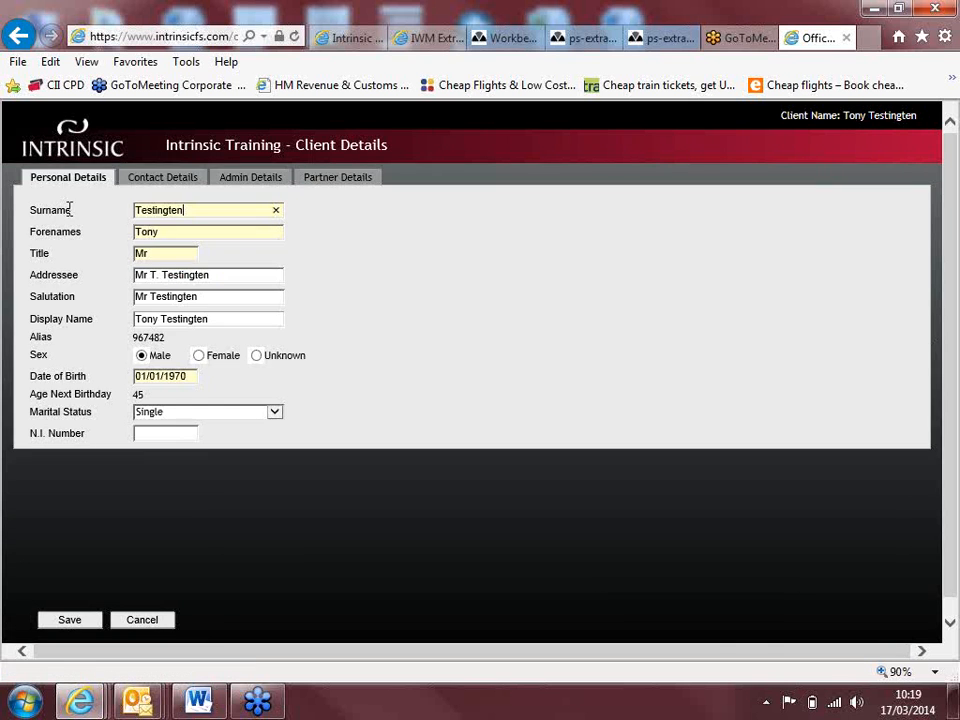
{"action": "left_click", "coordinate": [192, 180]}
{"action": "left_click", "coordinate": [248, 177]}
{"action": "left_click", "coordinate": [338, 177]}
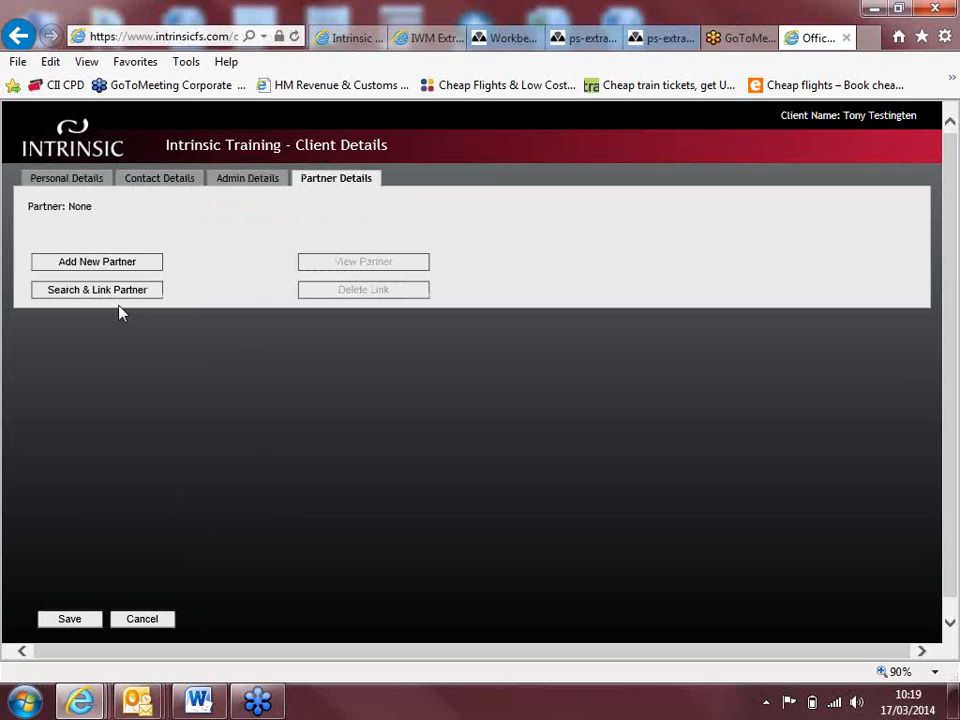
{"action": "left_click", "coordinate": [72, 619]}
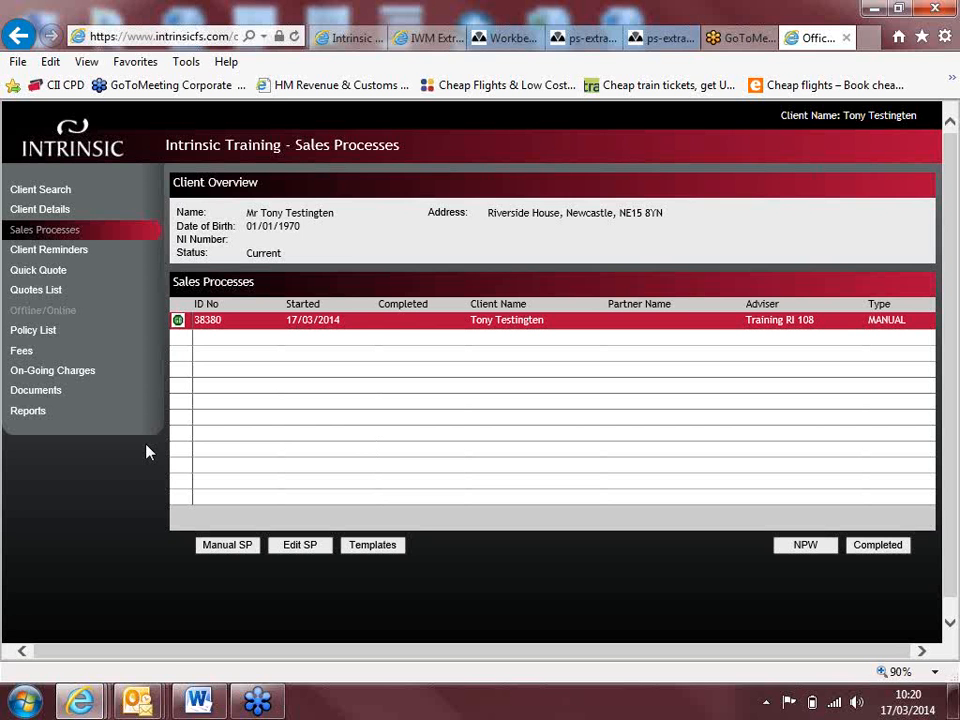
- Switch to Word and examine the Review Letter Template from its opening through the risk profile descriptions to Your Investment Requirements
{"action": "left_click", "coordinate": [198, 700]}
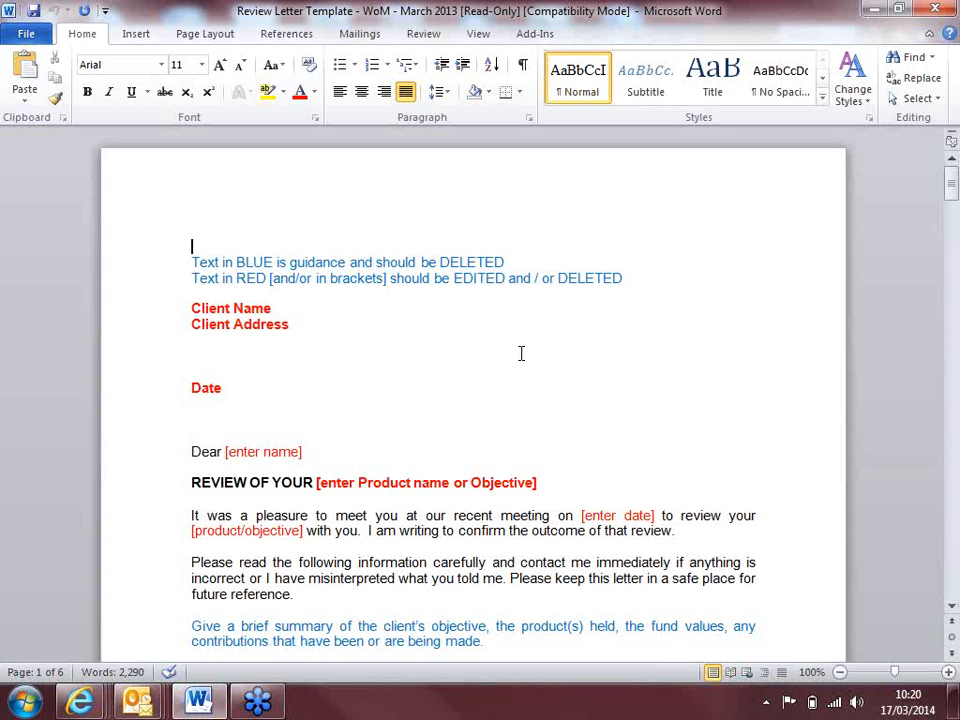
{"action": "scroll", "coordinate": [548, 360], "scroll_direction": "down", "scroll_amount": 1}
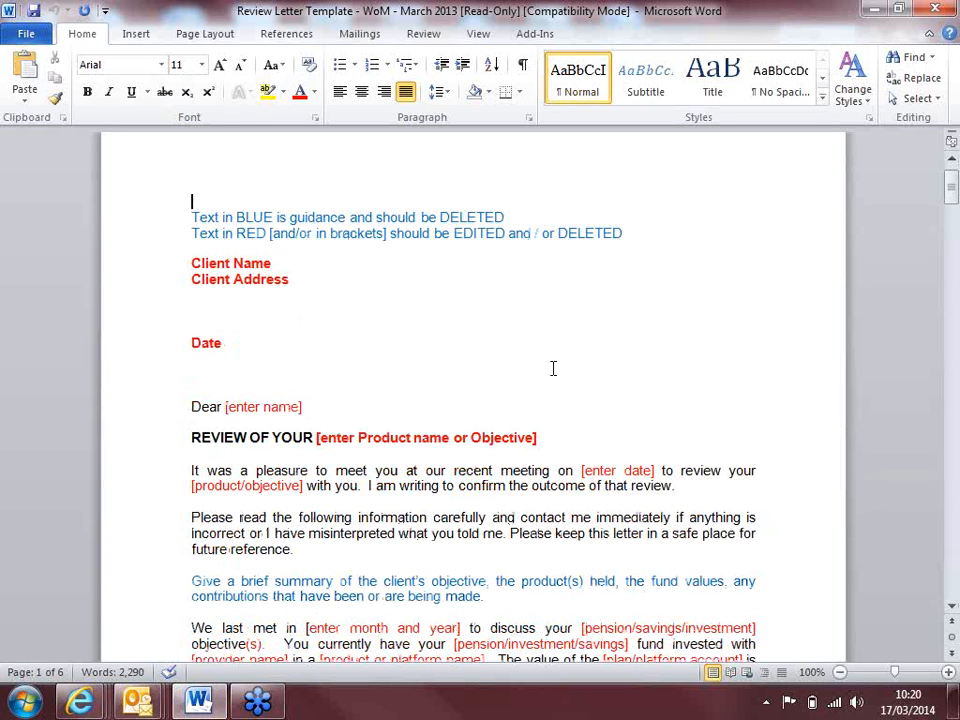
{"action": "scroll", "coordinate": [565, 345], "scroll_direction": "down", "scroll_amount": 1}
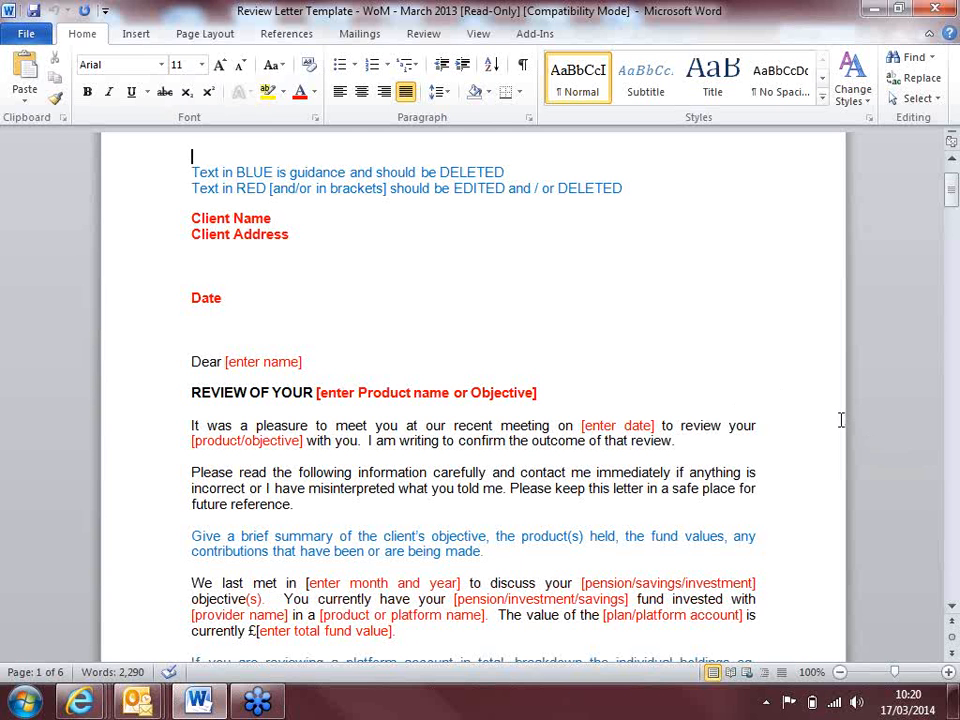
{"action": "scroll", "coordinate": [840, 420], "scroll_direction": "down", "scroll_amount": 1}
{"action": "scroll", "coordinate": [840, 420], "scroll_direction": "up", "scroll_amount": 1}
{"action": "scroll", "coordinate": [810, 540], "scroll_direction": "down", "scroll_amount": 5}
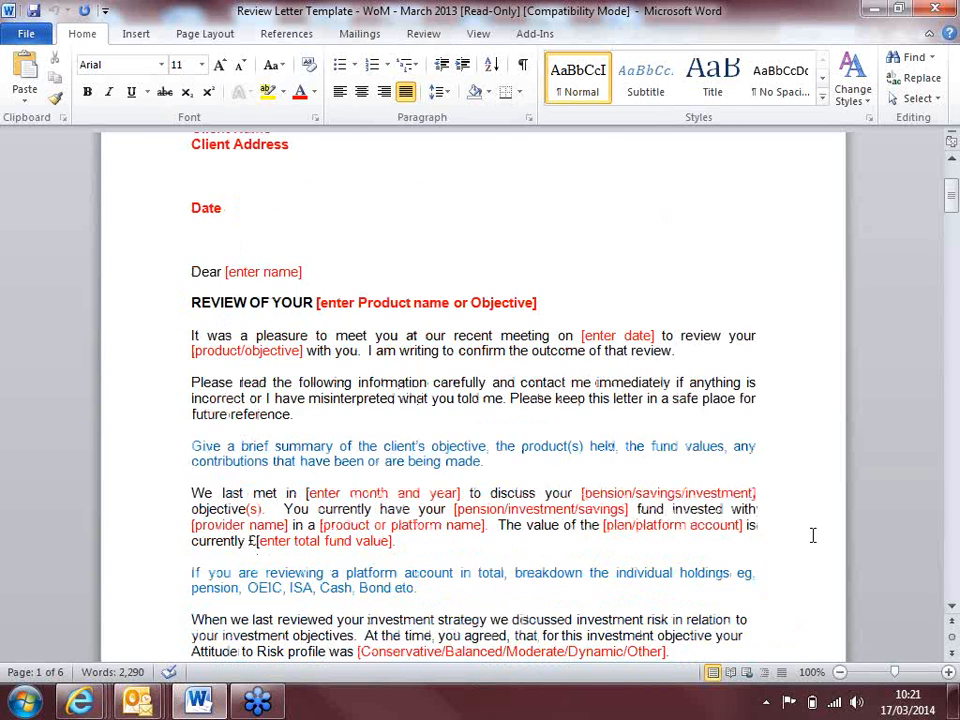
{"action": "scroll", "coordinate": [812, 536], "scroll_direction": "down", "scroll_amount": 2}
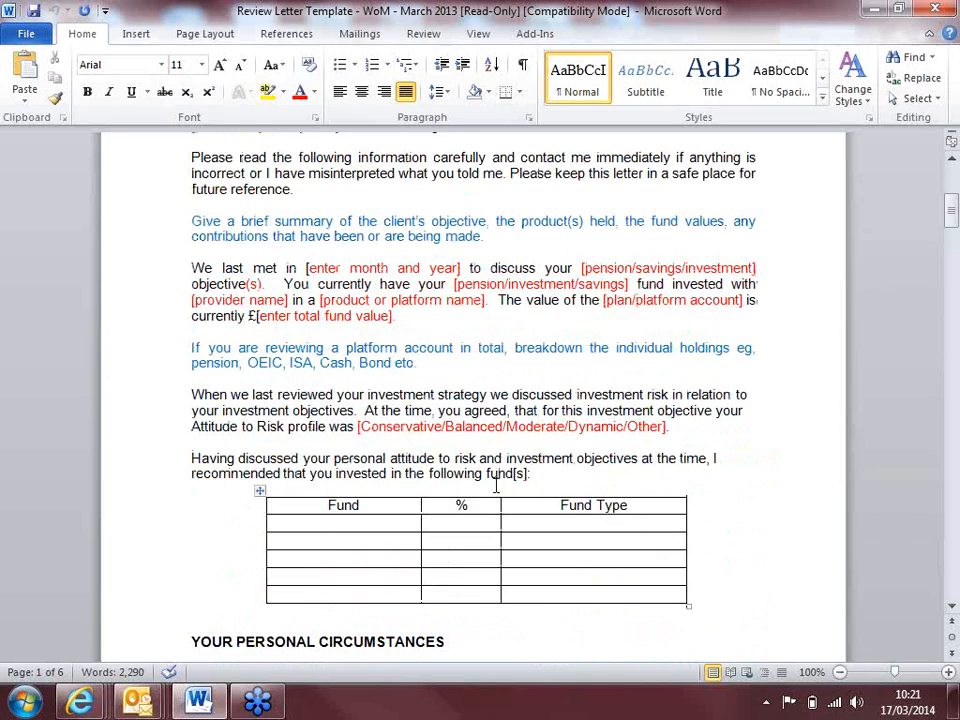
{"action": "scroll", "coordinate": [662, 539], "scroll_direction": "down", "scroll_amount": 10}
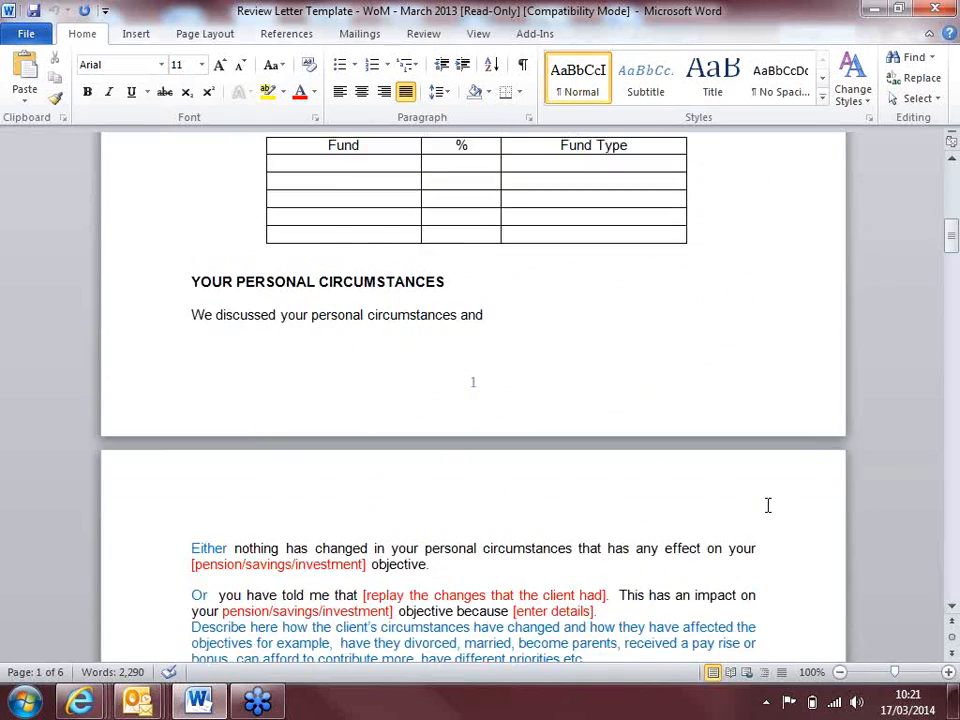
{"action": "scroll", "coordinate": [775, 506], "scroll_direction": "down", "scroll_amount": 12}
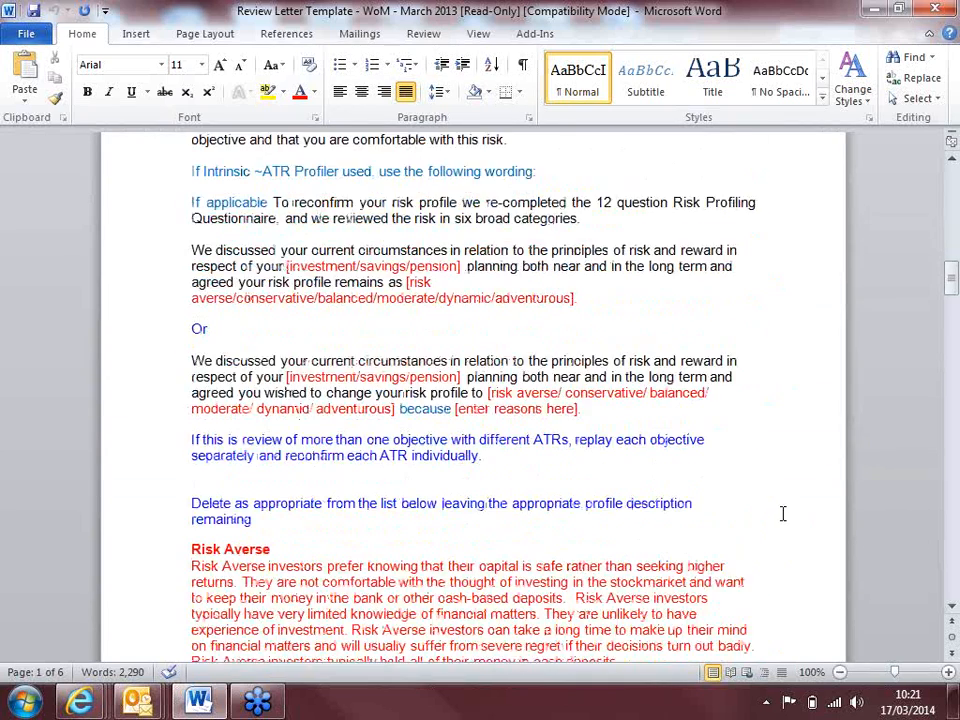
{"action": "scroll", "coordinate": [783, 513], "scroll_direction": "down", "scroll_amount": 12}
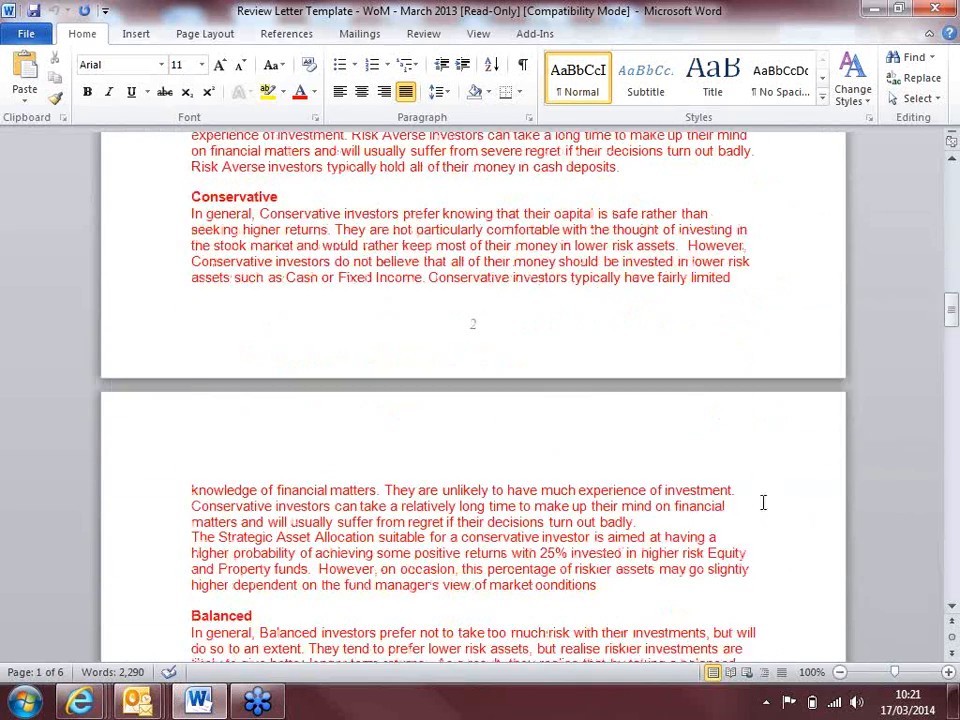
{"action": "scroll", "coordinate": [762, 524], "scroll_direction": "down", "scroll_amount": 12}
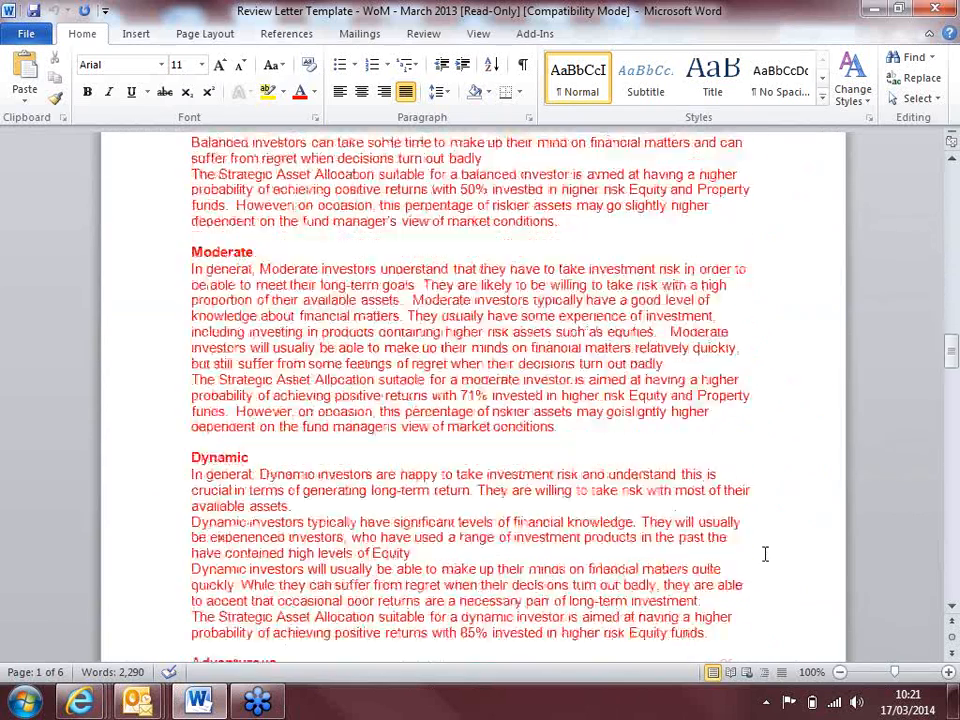
{"action": "scroll", "coordinate": [770, 540], "scroll_direction": "down", "scroll_amount": 8}
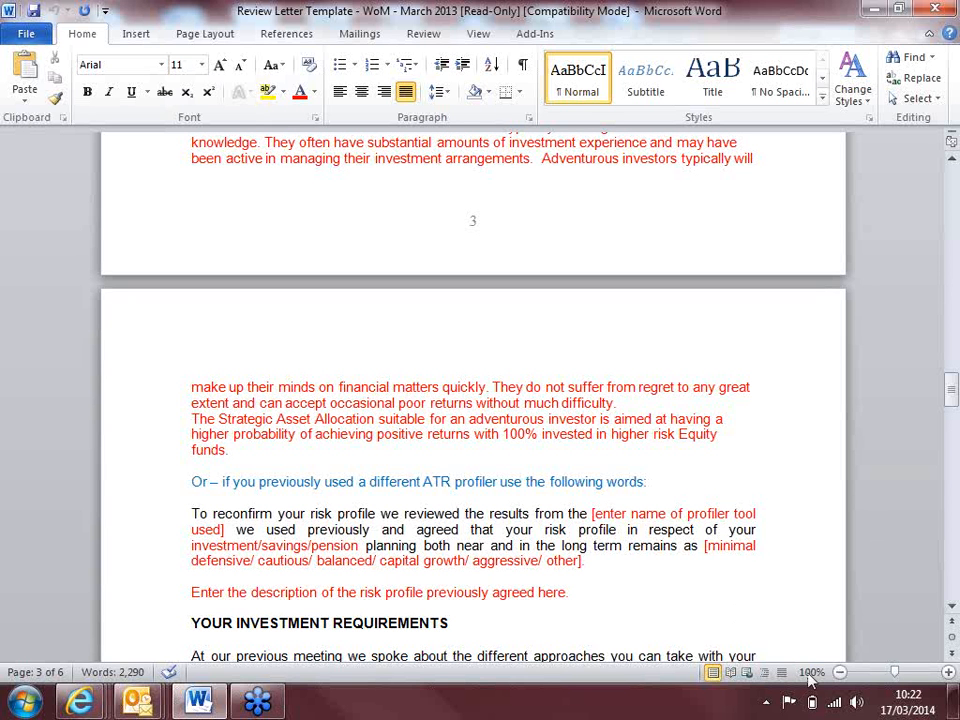
{"action": "scroll", "coordinate": [632, 514], "scroll_direction": "down", "scroll_amount": 4}
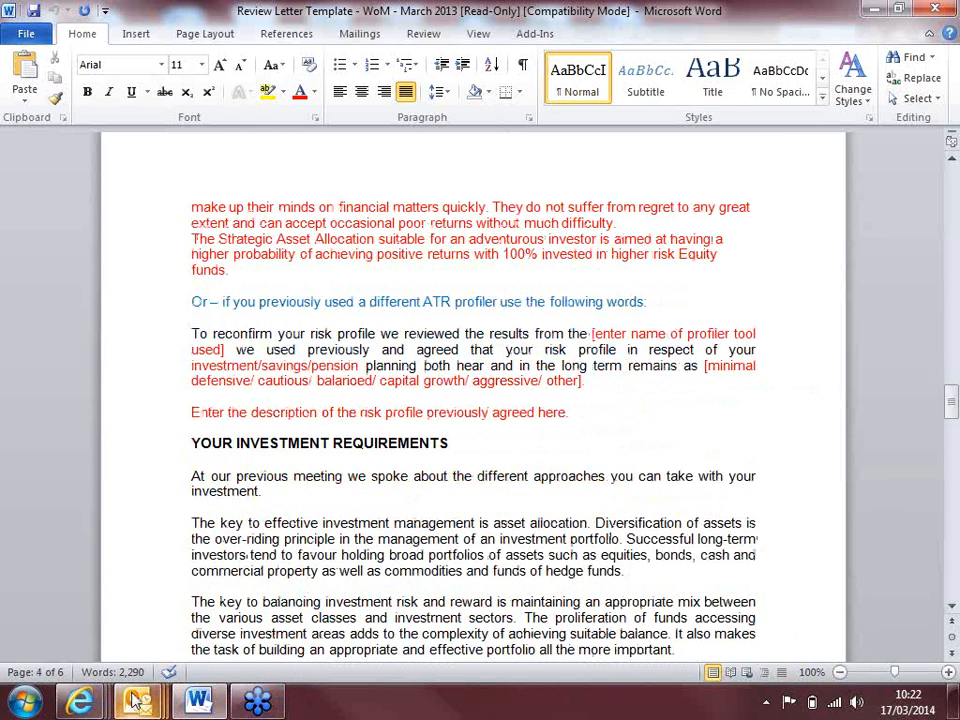
- Switch to the Intrinsic members' site in Internet Explorer, request its home page and log in with the stored username and password
{"action": "mouse_move", "coordinate": [80, 702]}
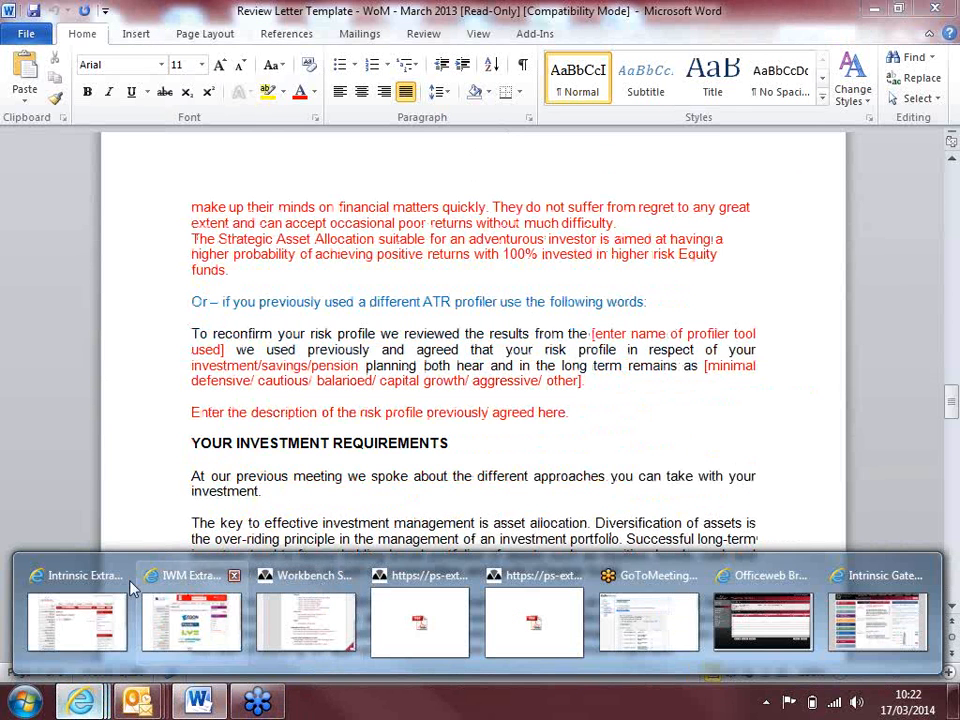
{"action": "left_click", "coordinate": [92, 574]}
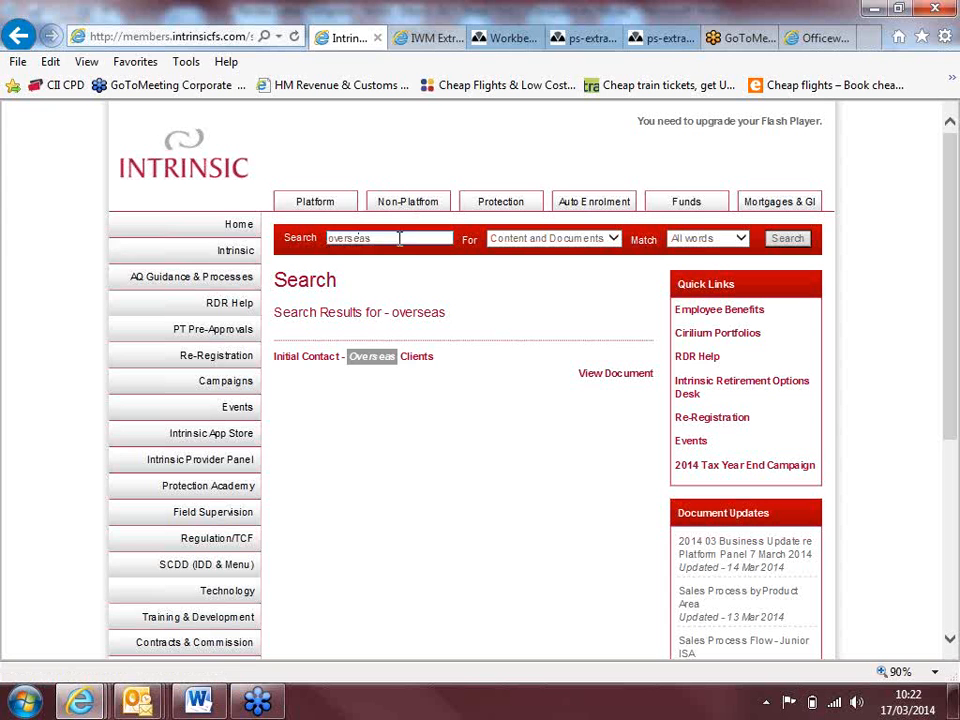
{"action": "mouse_move", "coordinate": [187, 258]}
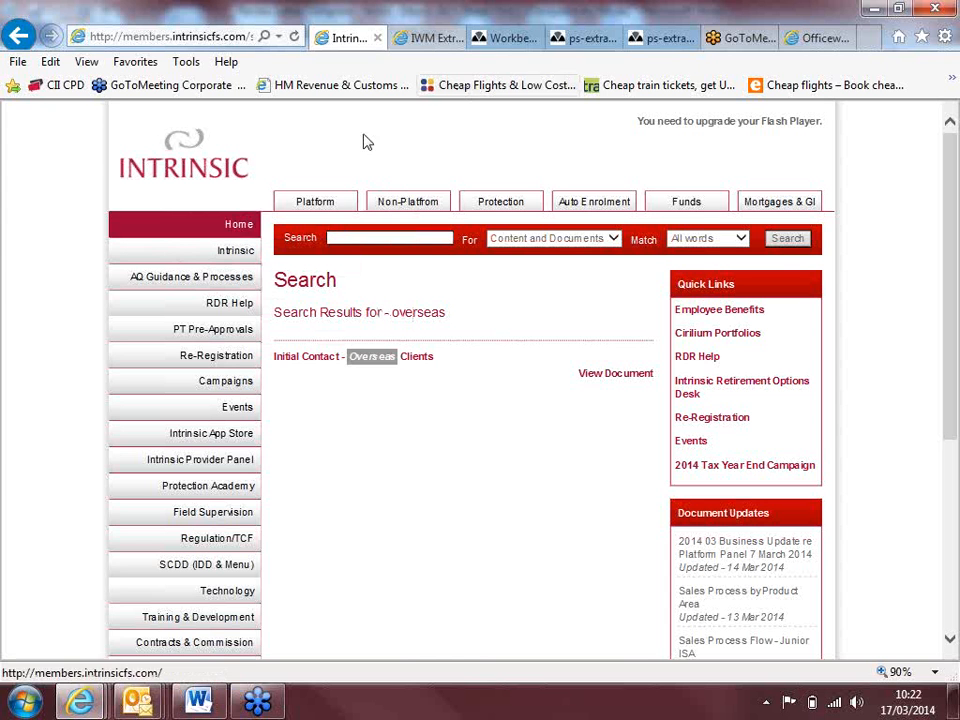
{"action": "left_click", "coordinate": [250, 221]}
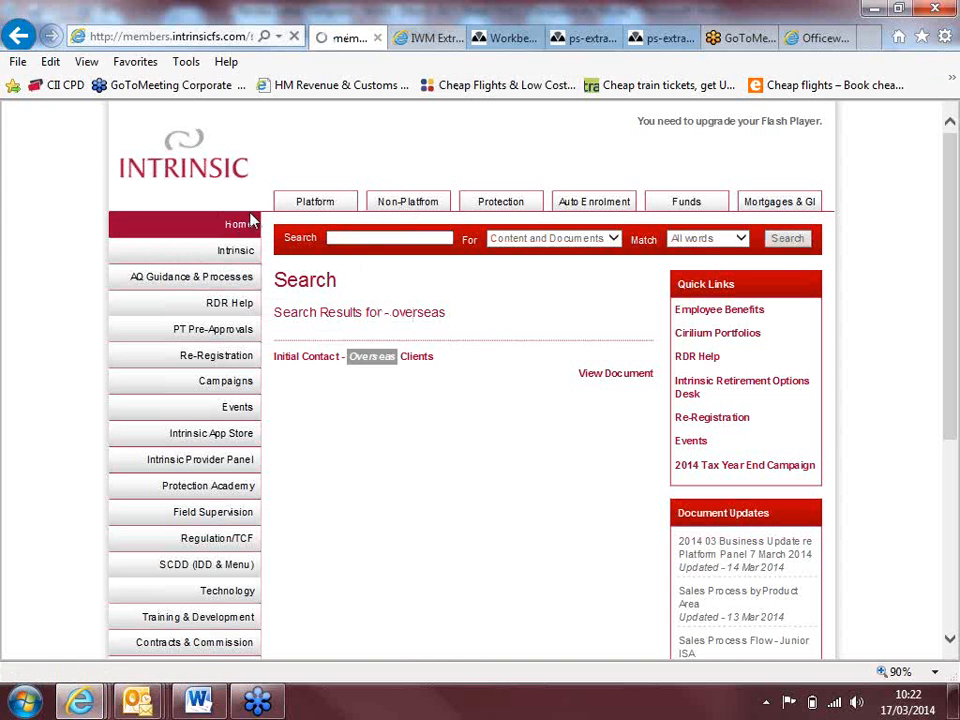
{"action": "key", "text": "ctrl+a"}
{"action": "left_click", "coordinate": [393, 280]}
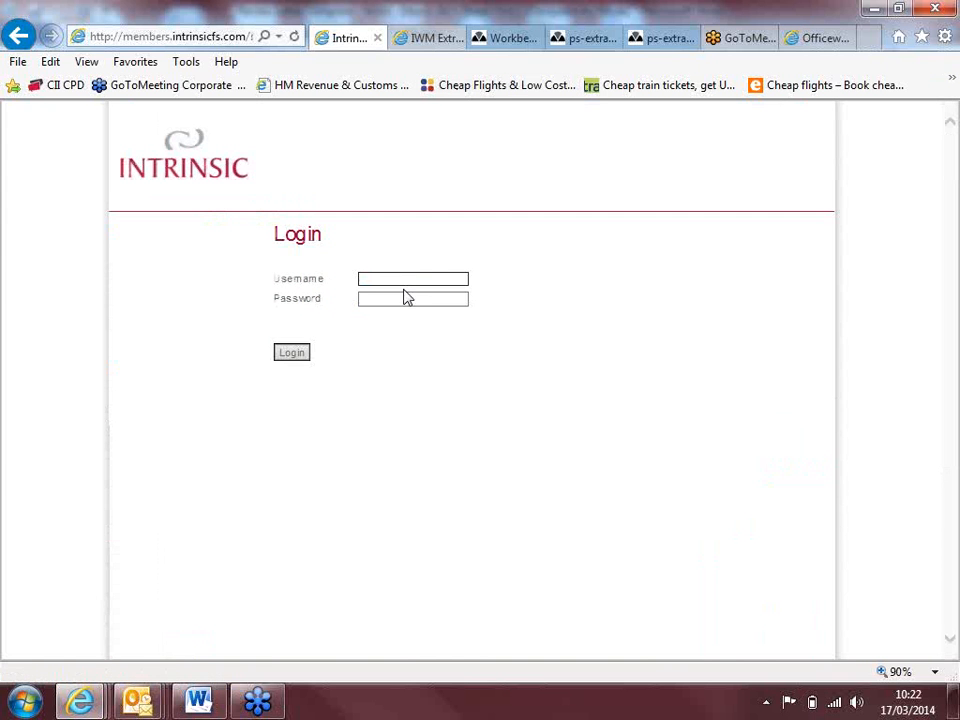
{"action": "key", "text": "Down"}
{"action": "left_click", "coordinate": [406, 296]}
{"action": "left_click", "coordinate": [294, 355]}
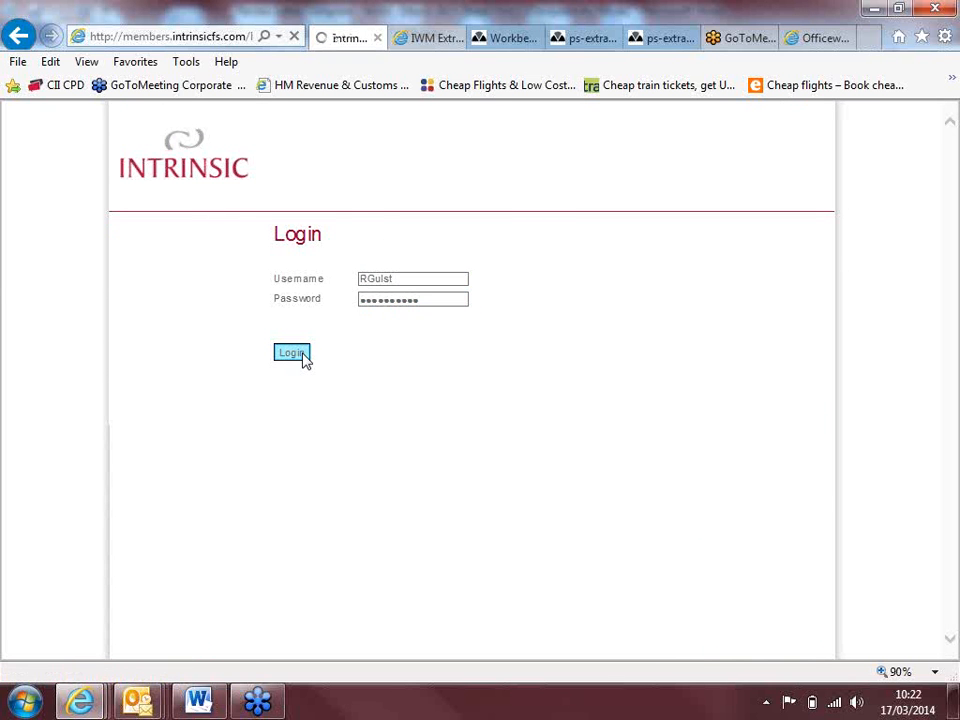
- Search the members' site content and documents for "review" and open the Review Letter Template document in Word
{"action": "left_click", "coordinate": [407, 236]}
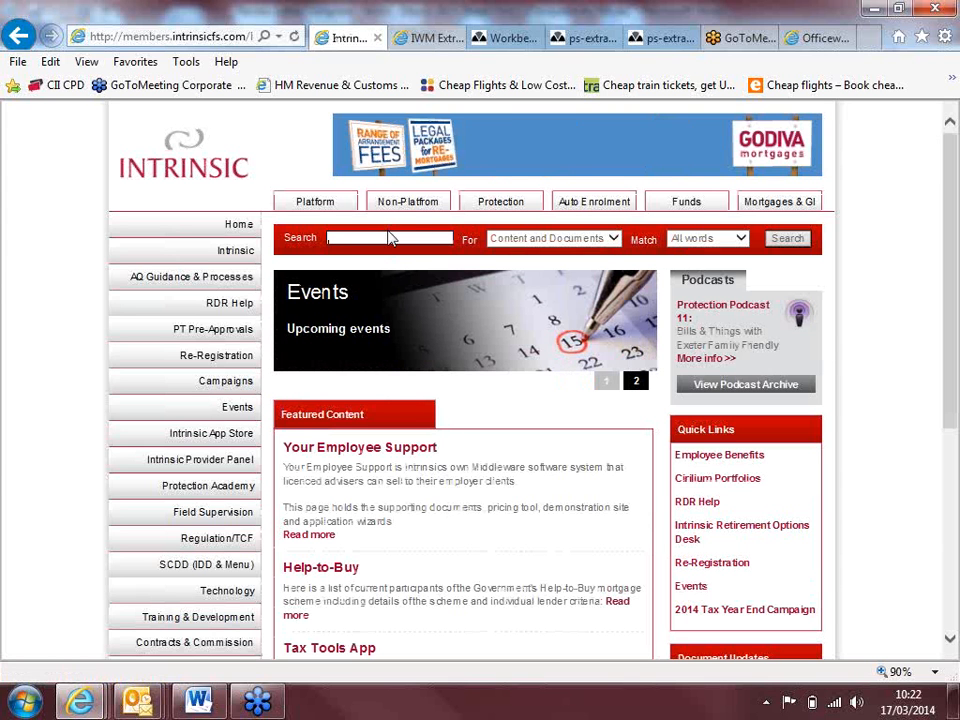
{"action": "type", "text": "revie"}
{"action": "type", "text": "w"}
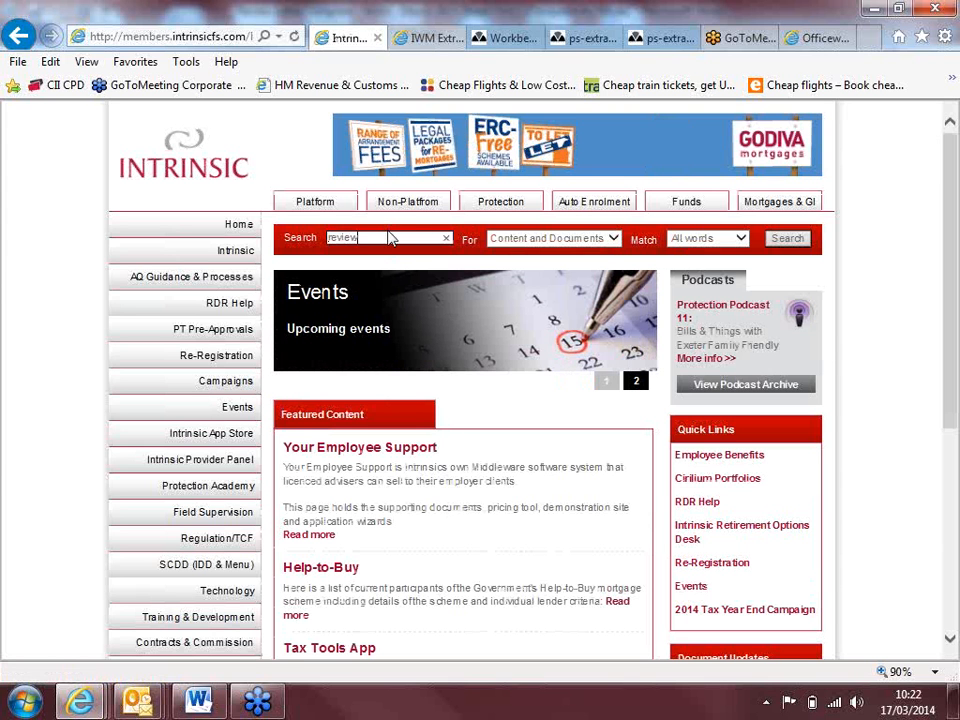
{"action": "left_click", "coordinate": [797, 240]}
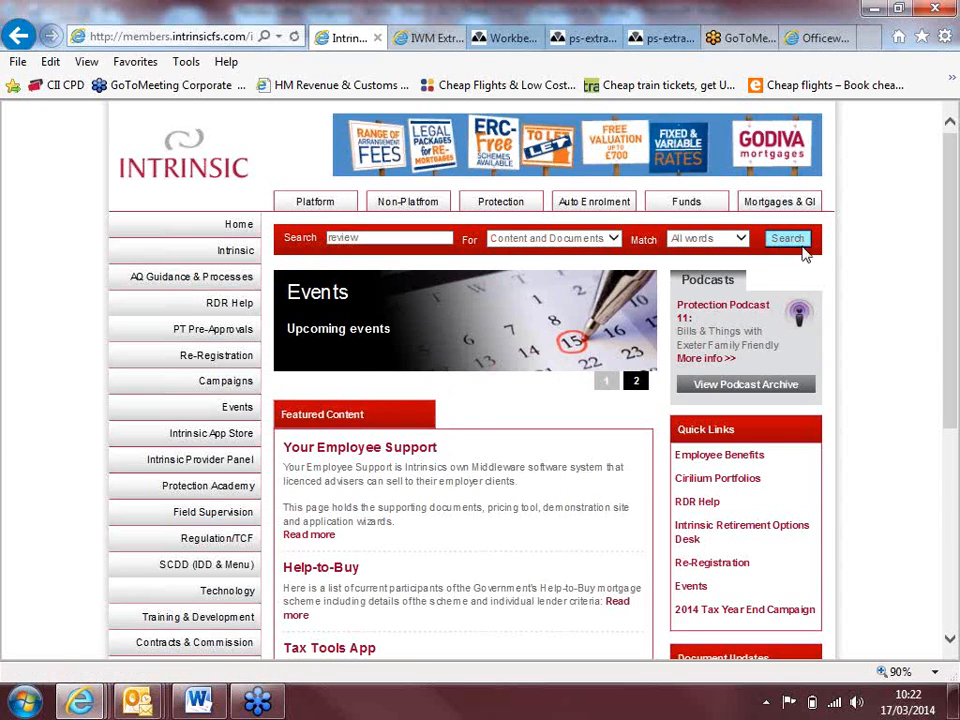
{"action": "scroll", "coordinate": [566, 434], "scroll_direction": "down", "scroll_amount": 5}
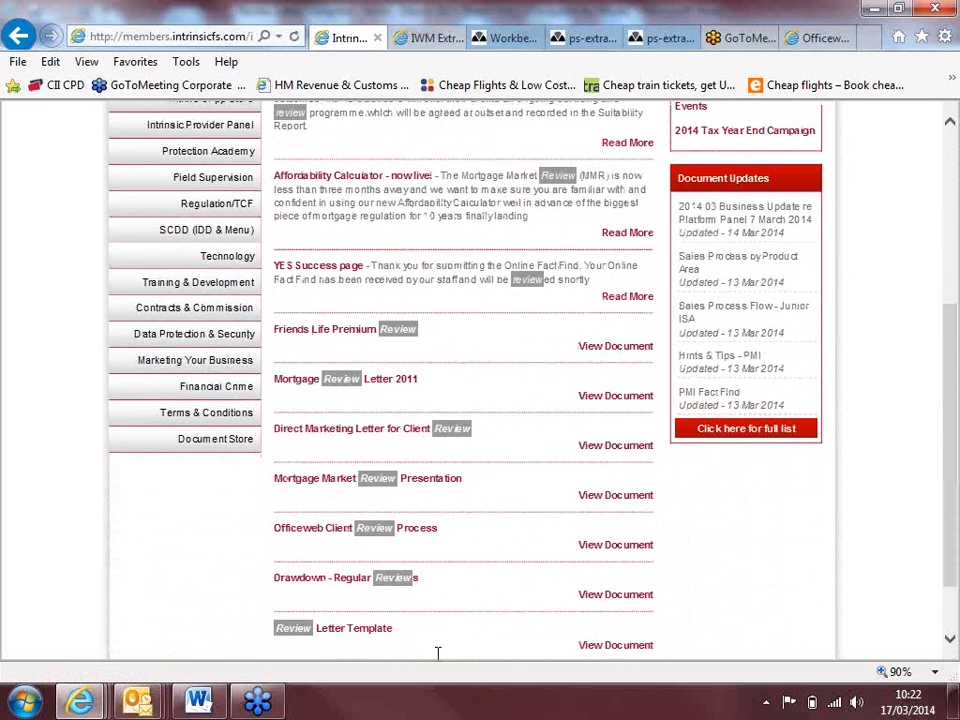
{"action": "scroll", "coordinate": [430, 620], "scroll_direction": "down", "scroll_amount": 1}
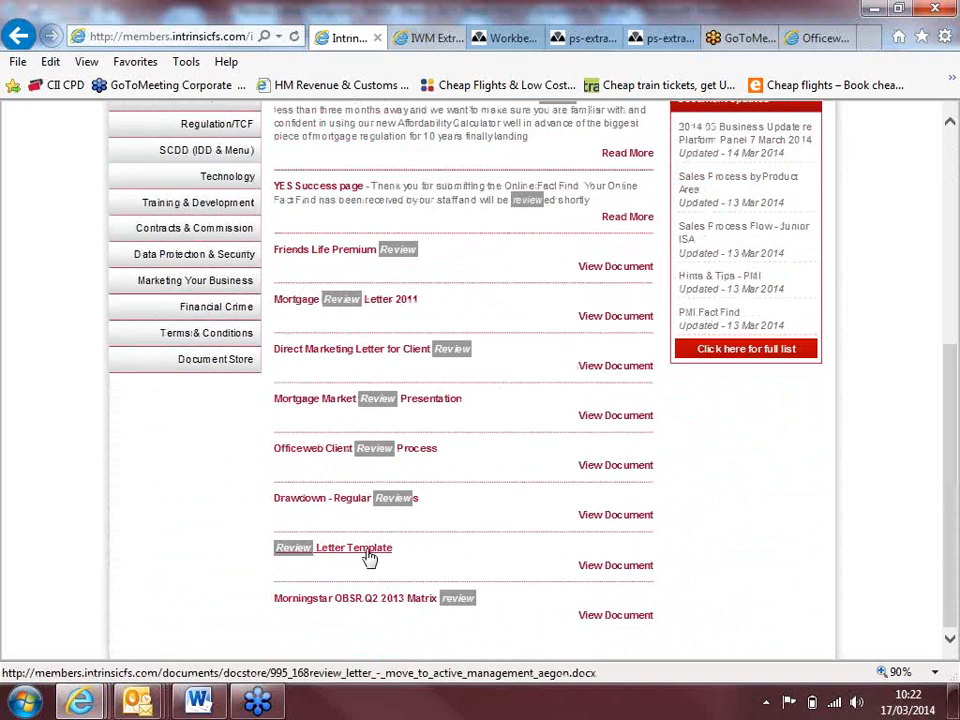
{"action": "left_click", "coordinate": [620, 570]}
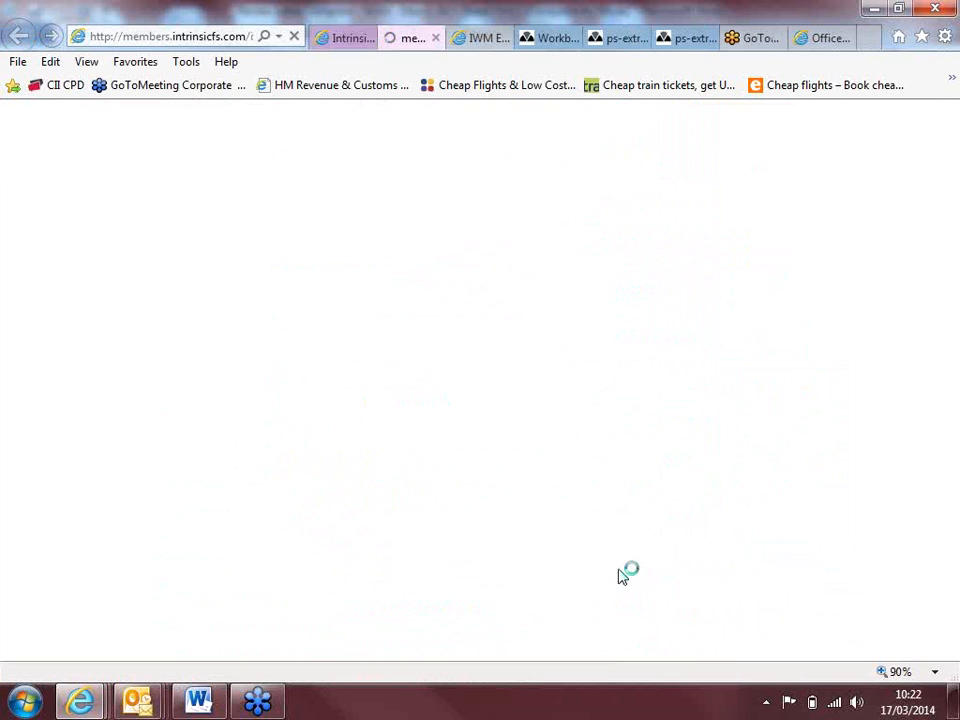
{"action": "left_click", "coordinate": [410, 332]}
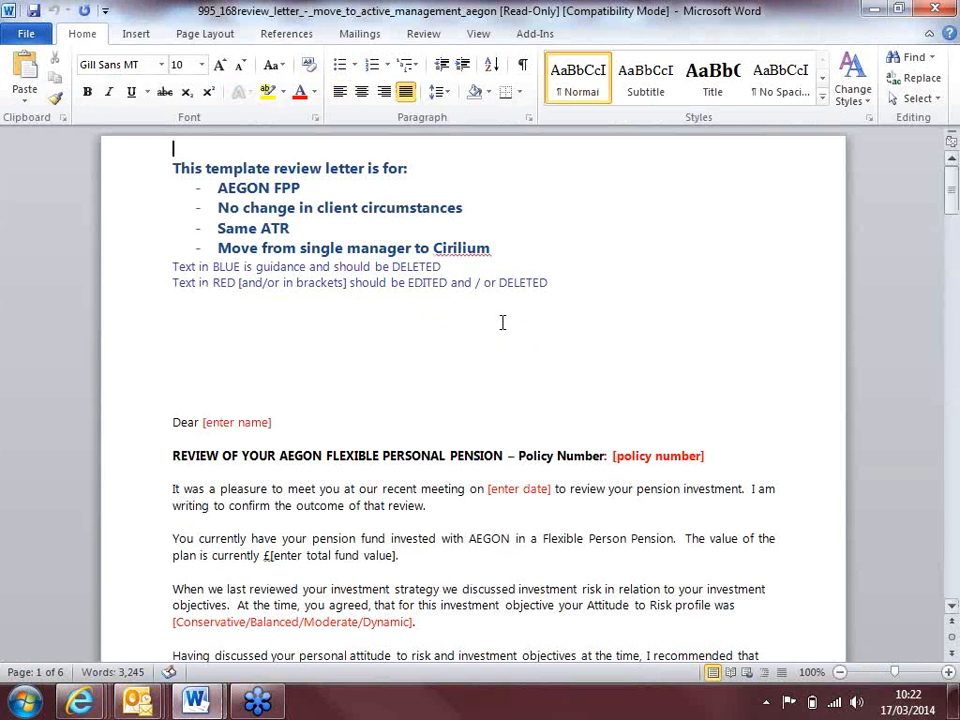
- Examine the AEGON review letter template from its guidance notes through risk profiles and service charges to the conclusion, and return to its beginning
{"action": "scroll", "coordinate": [600, 347], "scroll_direction": "down", "scroll_amount": 3}
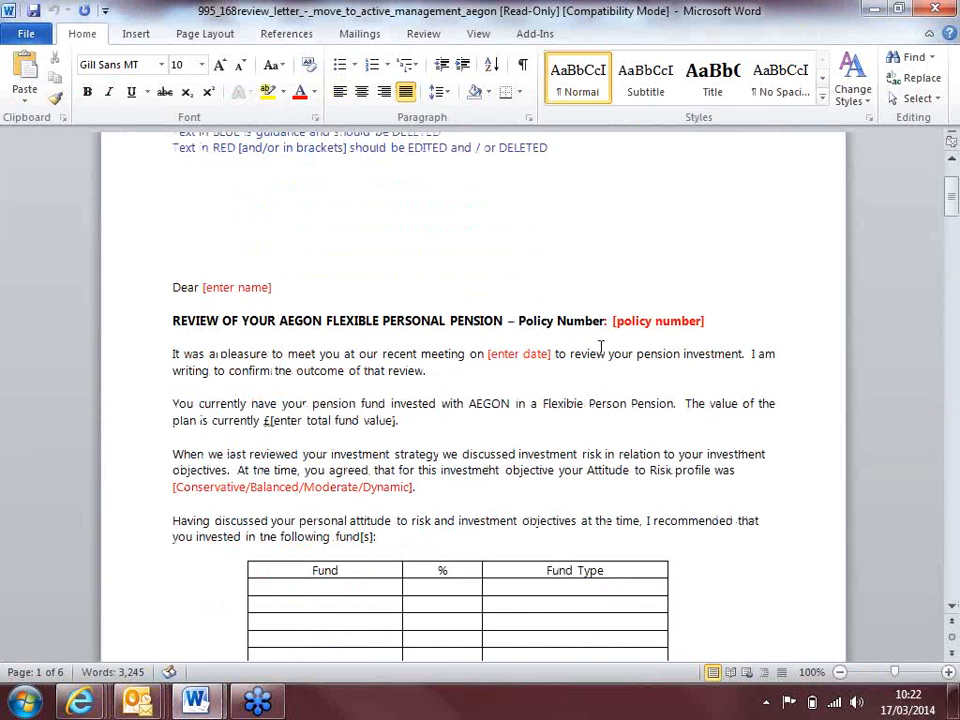
{"action": "scroll", "coordinate": [600, 347], "scroll_direction": "down", "scroll_amount": 3}
{"action": "scroll", "coordinate": [600, 347], "scroll_direction": "down", "scroll_amount": 20}
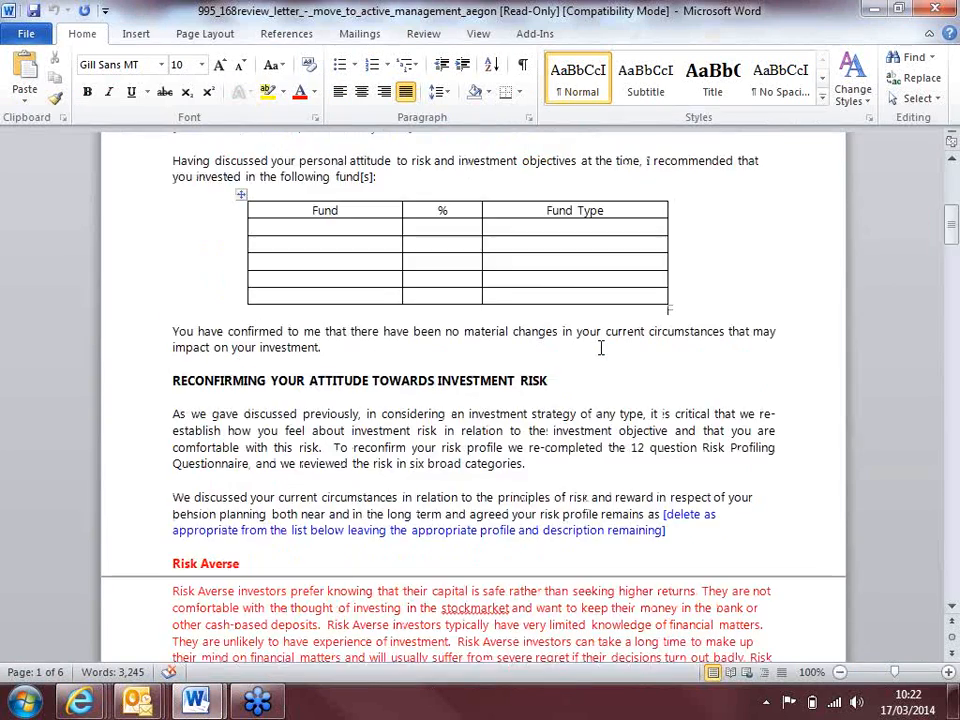
{"action": "scroll", "coordinate": [598, 347], "scroll_direction": "down", "scroll_amount": 20}
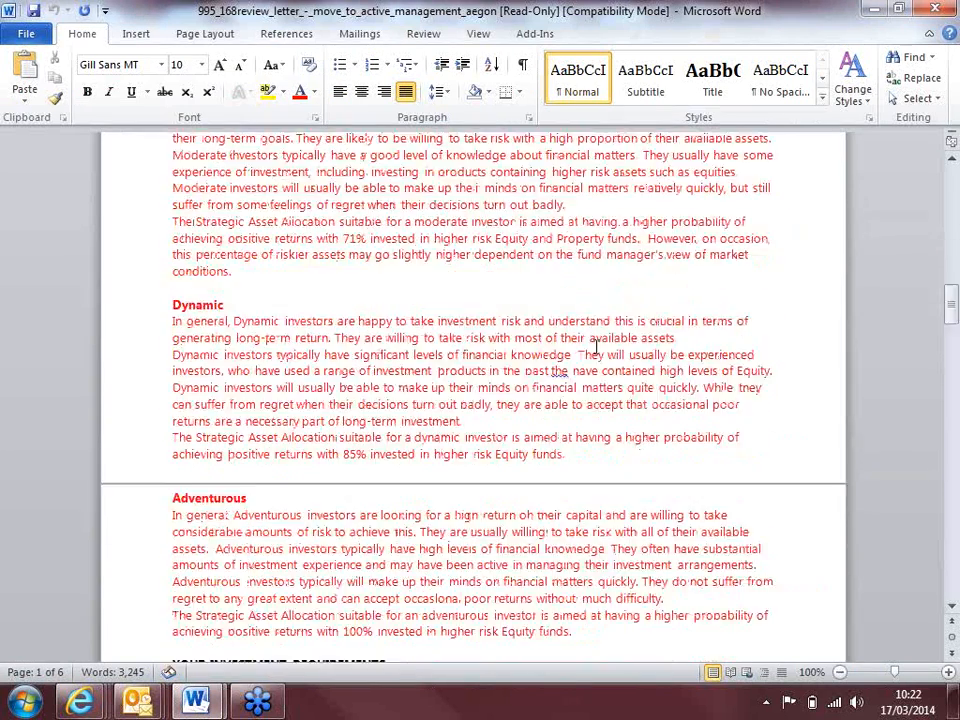
{"action": "scroll", "coordinate": [588, 349], "scroll_direction": "down", "scroll_amount": 20}
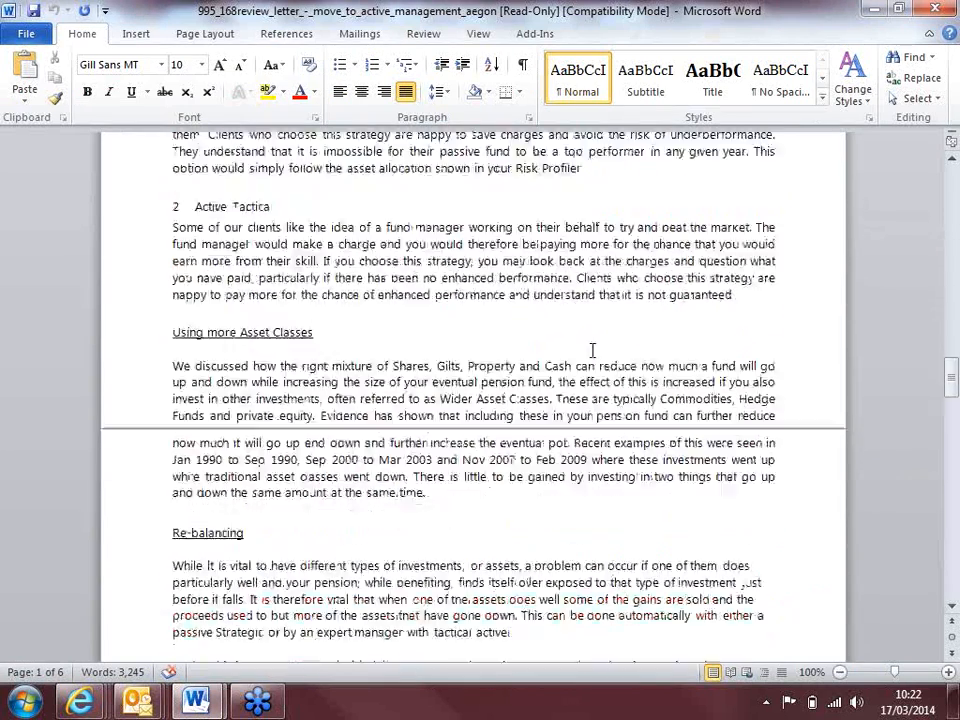
{"action": "scroll", "coordinate": [586, 355], "scroll_direction": "down", "scroll_amount": 20}
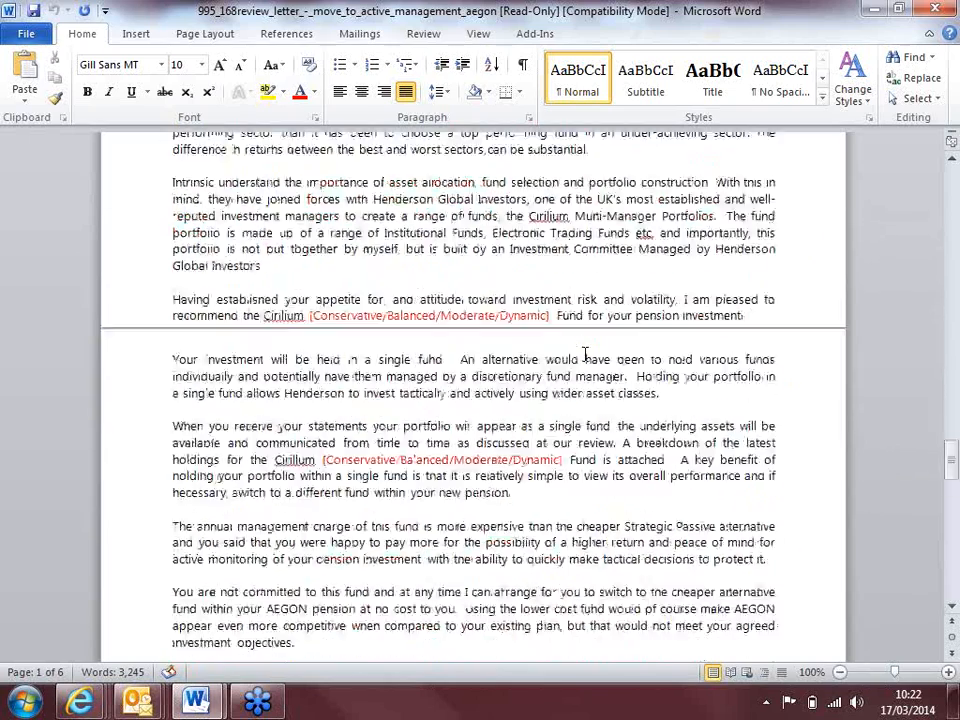
{"action": "scroll", "coordinate": [564, 378], "scroll_direction": "down", "scroll_amount": 8}
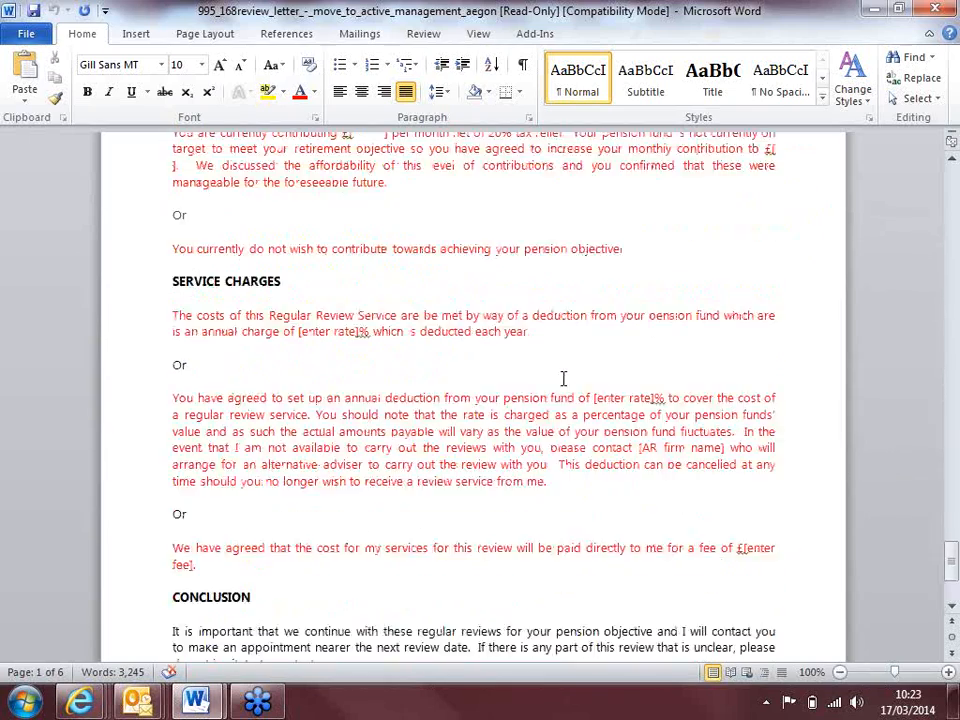
{"action": "scroll", "coordinate": [588, 451], "scroll_direction": "up", "scroll_amount": 20}
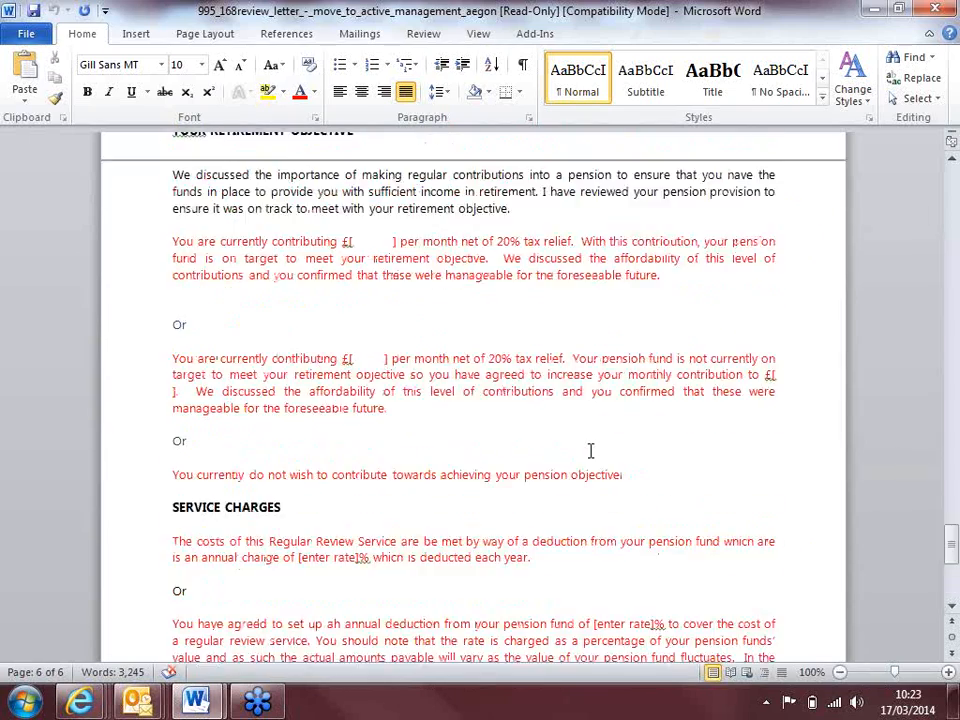
{"action": "scroll", "coordinate": [590, 451], "scroll_direction": "up", "scroll_amount": 20}
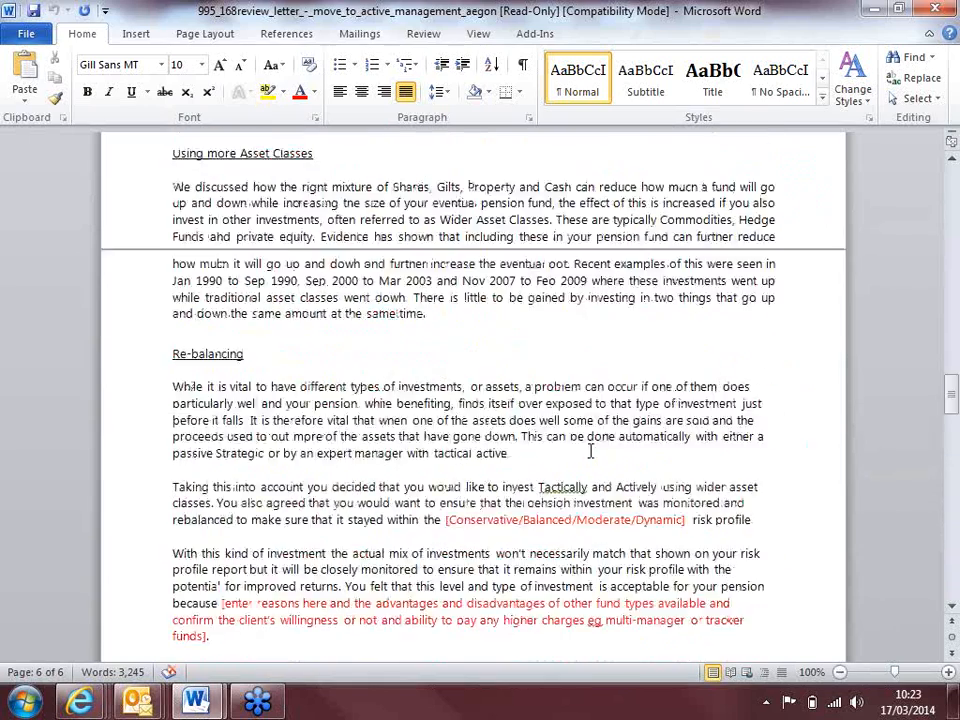
{"action": "scroll", "coordinate": [590, 451], "scroll_direction": "up", "scroll_amount": 20}
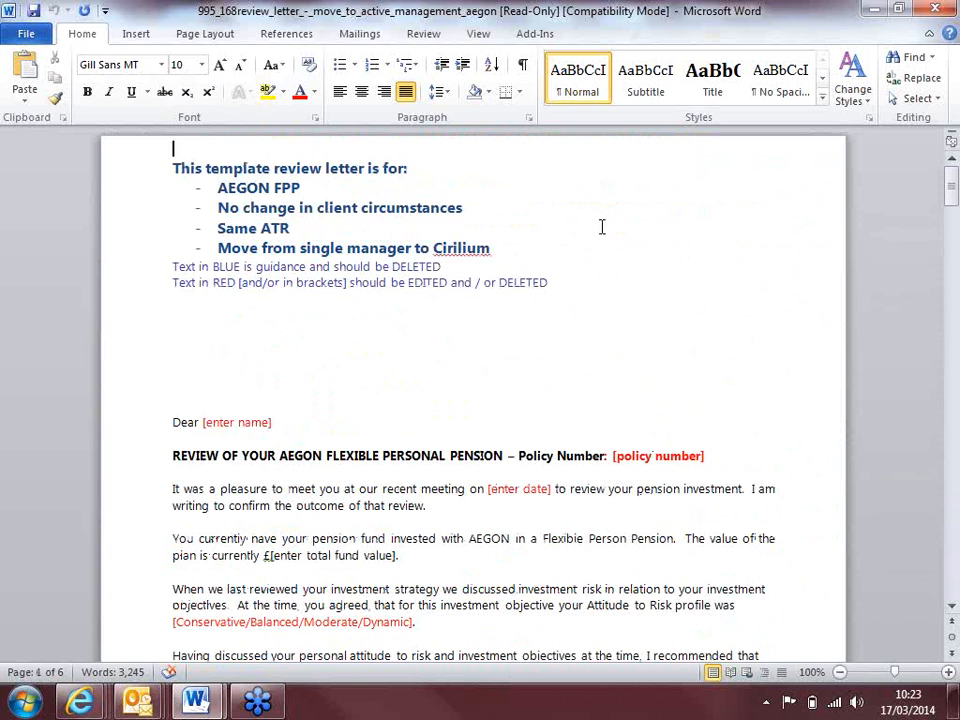
- Put the AEGON letter and browser windows away and show the opening page of Review Letter Template - WoM - March 2013
{"action": "left_click", "coordinate": [873, 9]}
{"action": "left_click", "coordinate": [873, 8]}
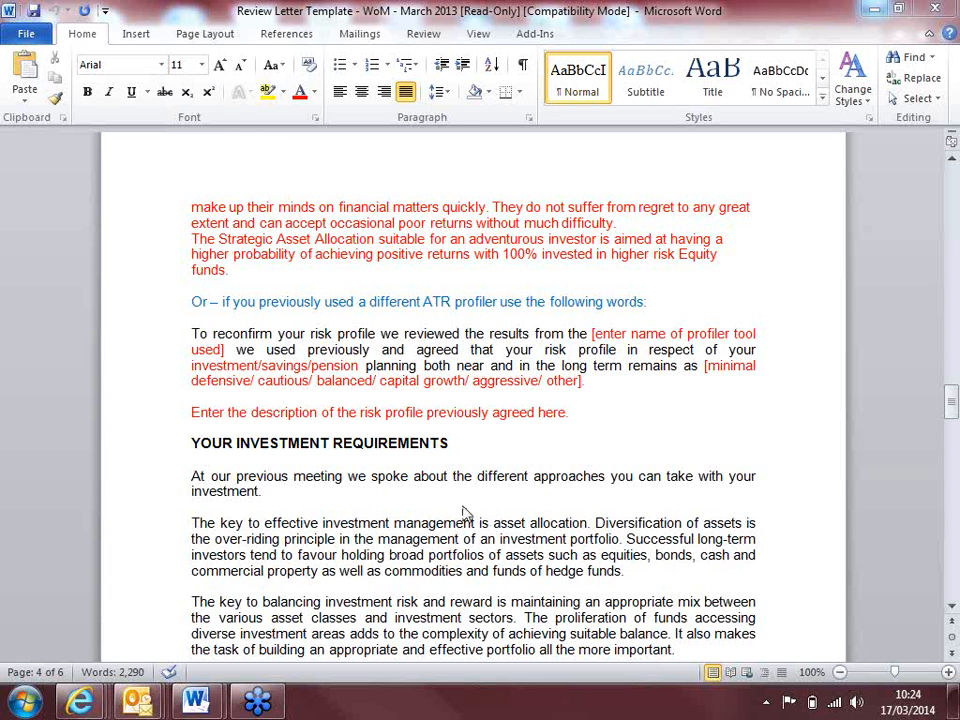
{"action": "left_click_drag", "start_coordinate": [948, 405], "coordinate": [953, 210]}
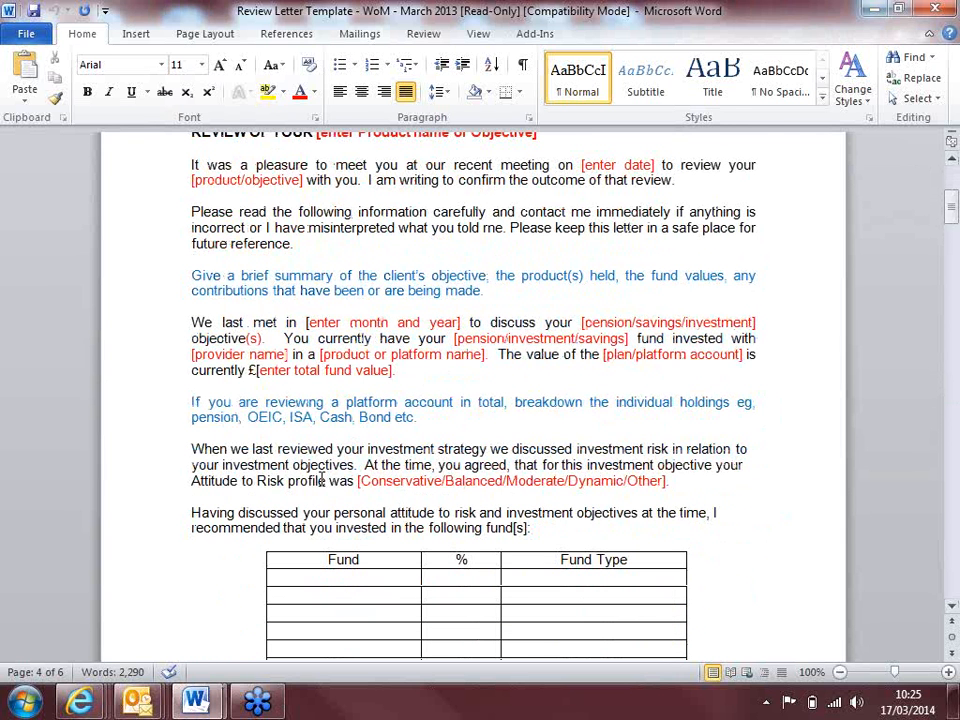
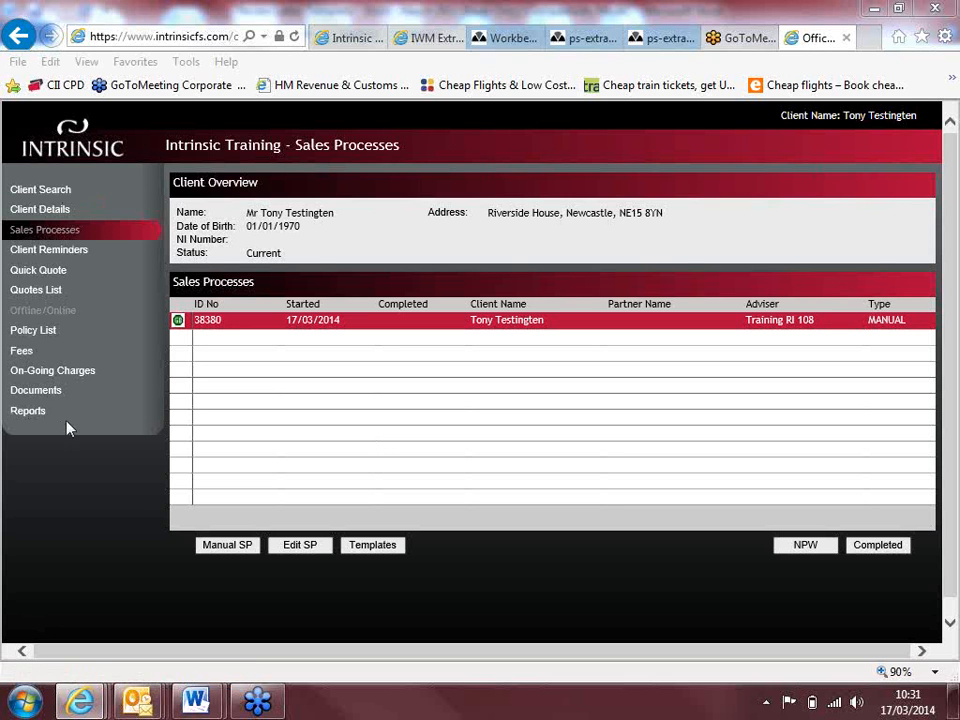
- Start a new fee for the client with invoice date 17/03/2014 and the reason Review Only - Initial
{"action": "left_click", "coordinate": [32, 354]}
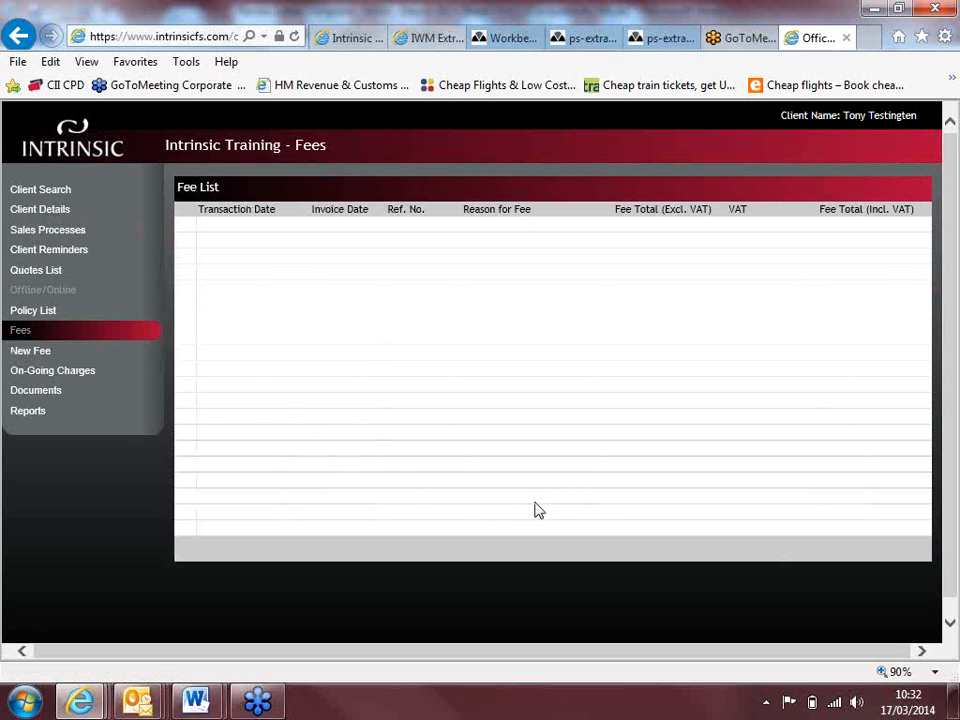
{"action": "left_click", "coordinate": [32, 354]}
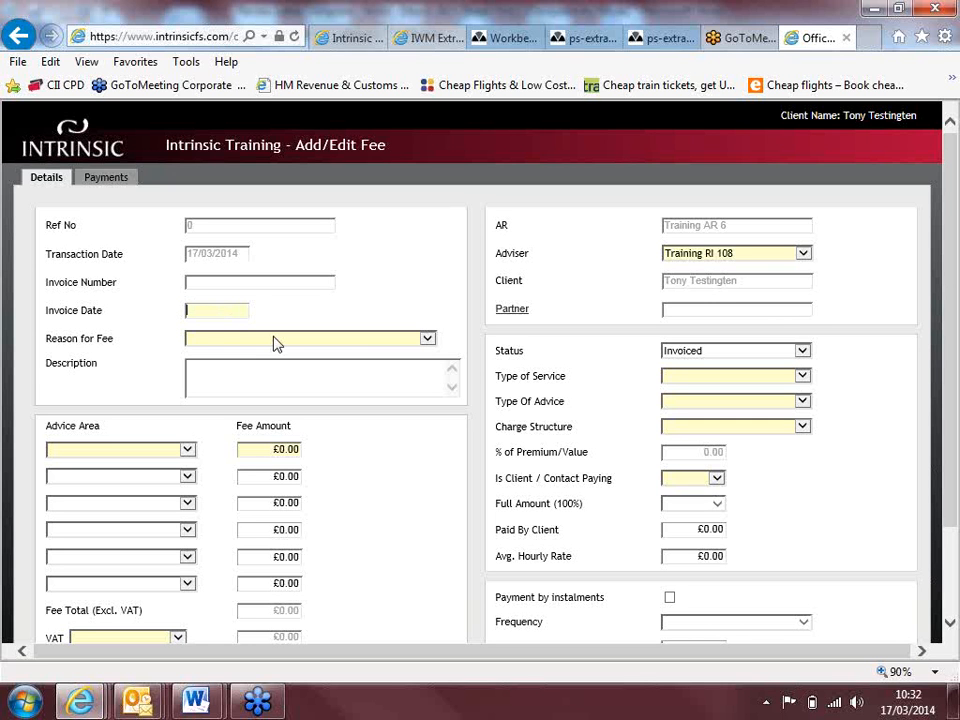
{"action": "type", "text": "17/03/2014"}
{"action": "key", "text": "Tab"}
{"action": "left_click", "coordinate": [383, 341]}
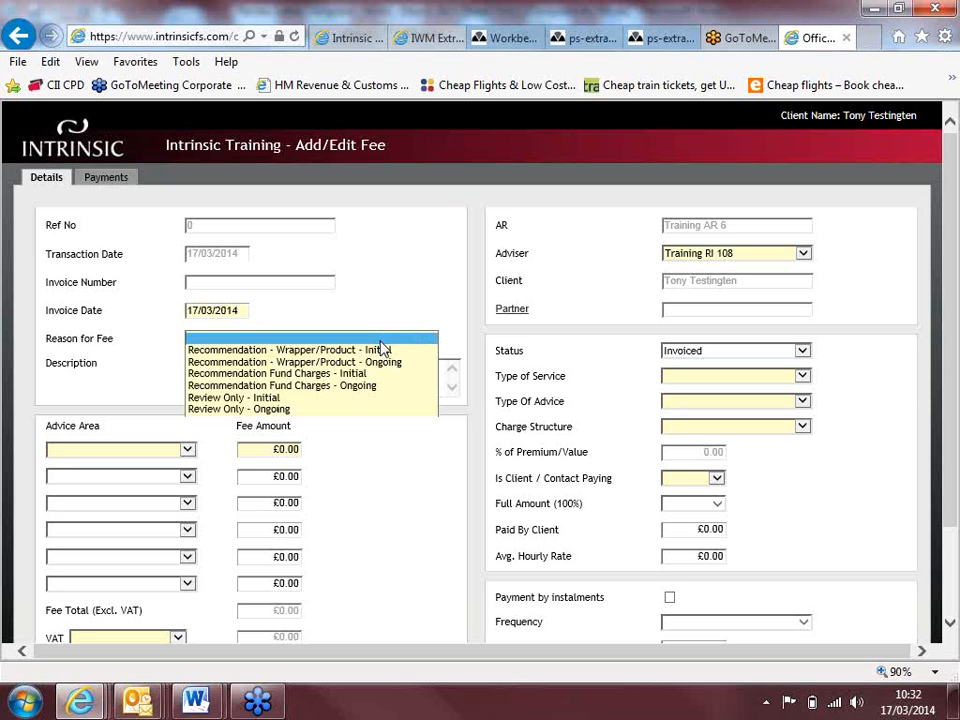
{"action": "left_click", "coordinate": [262, 397]}
- Enter a £200 fee for the Investment advice area and set its VAT to Exempt
{"action": "left_click", "coordinate": [115, 450]}
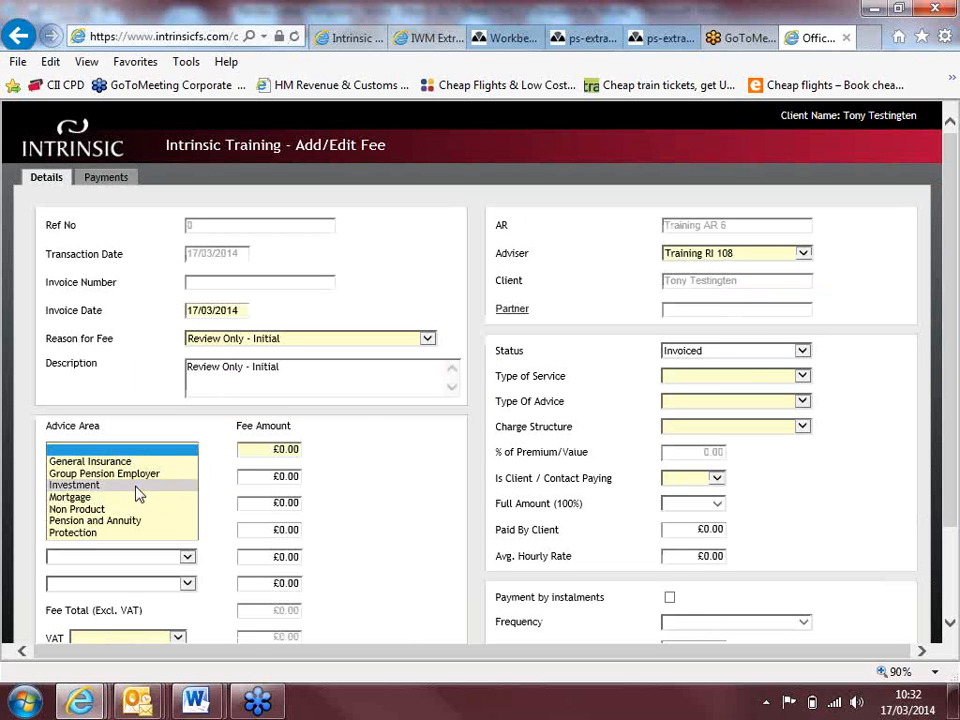
{"action": "left_click", "coordinate": [137, 487]}
{"action": "key", "text": "Tab"}
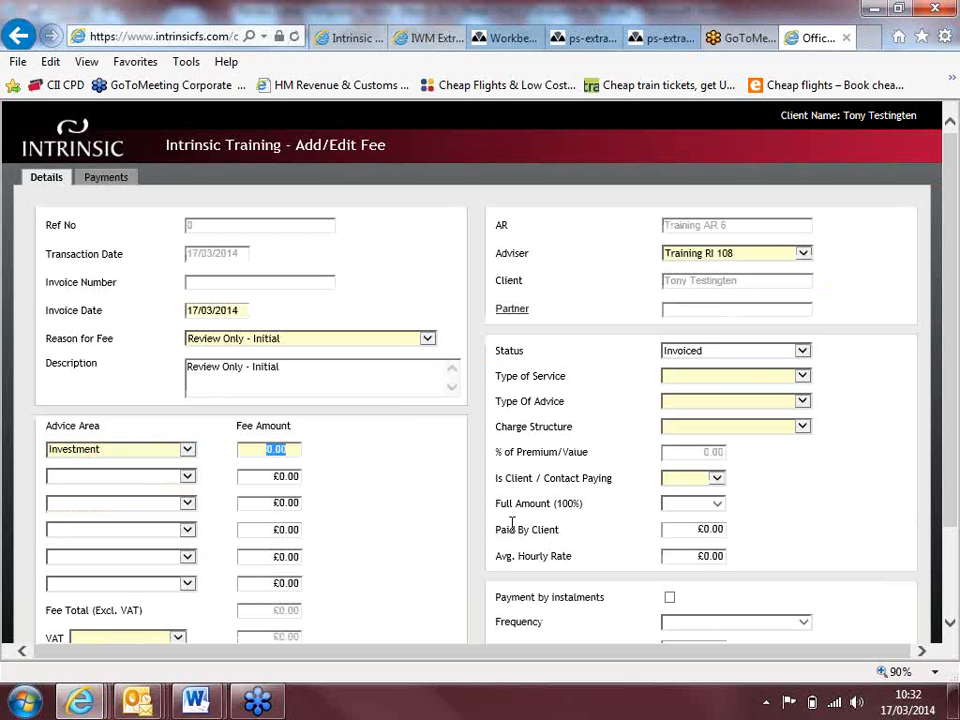
{"action": "type", "text": "200"}
{"action": "left_click", "coordinate": [179, 640]}
{"action": "left_click", "coordinate": [150, 661]}
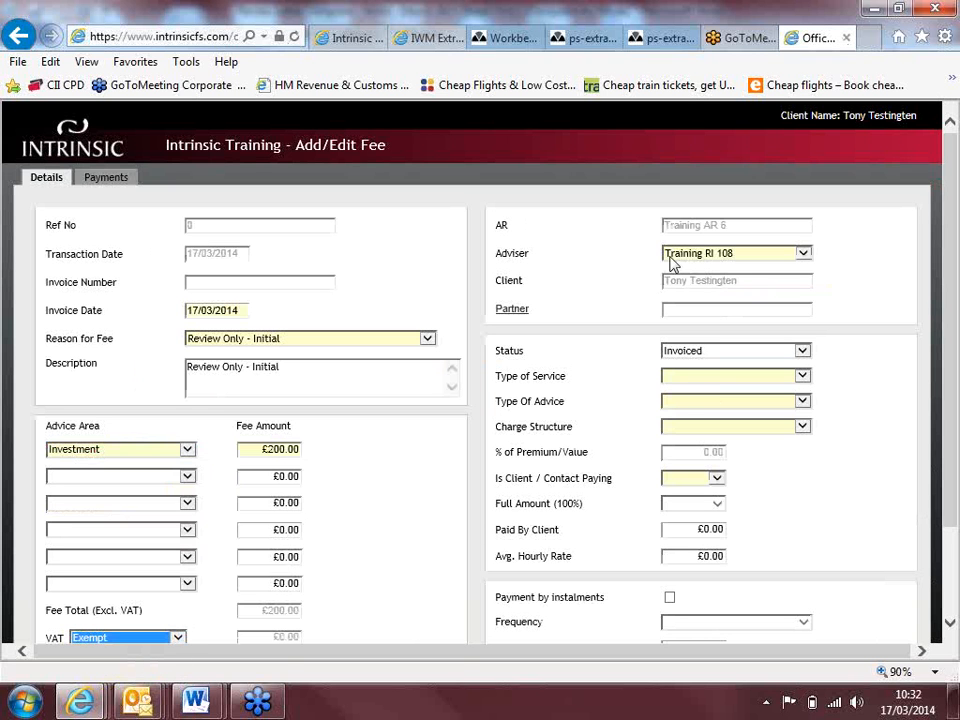
- Set the fee's service type to Initial / One-Off, advice type to Restricted, charge structure to Fixed Amount and client paying to Yes
{"action": "left_click", "coordinate": [694, 376]}
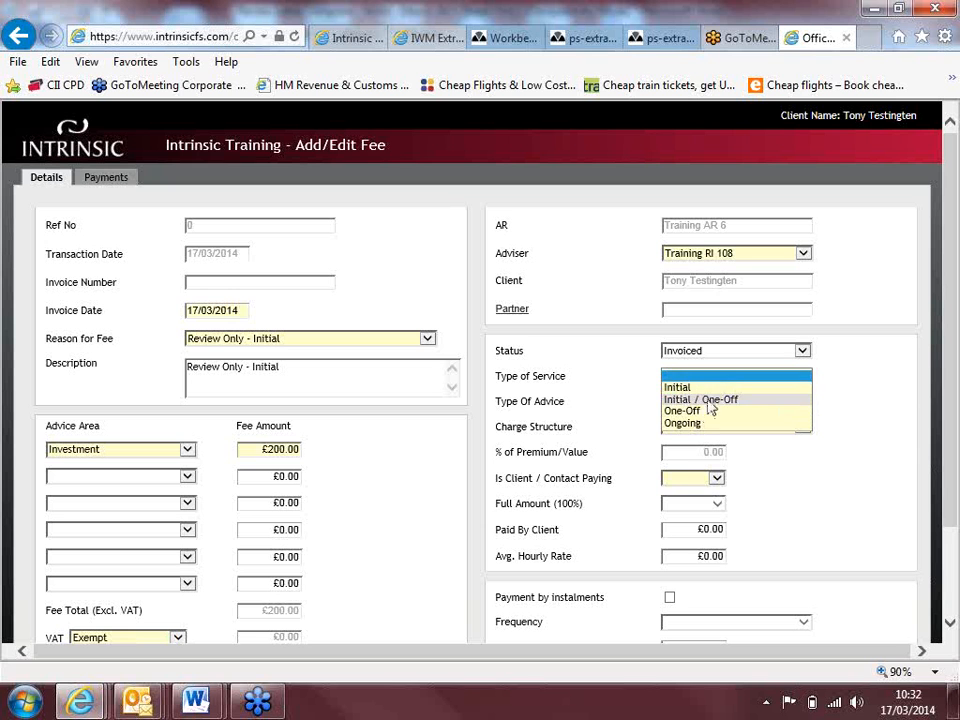
{"action": "left_click", "coordinate": [726, 400]}
{"action": "left_click", "coordinate": [726, 404]}
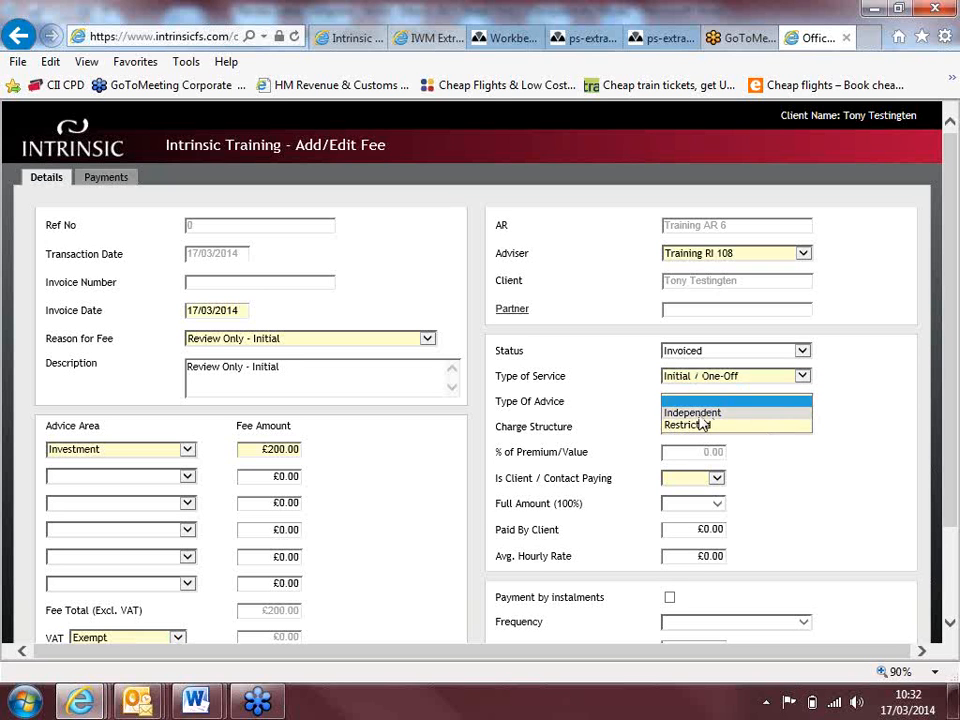
{"action": "left_click", "coordinate": [700, 426]}
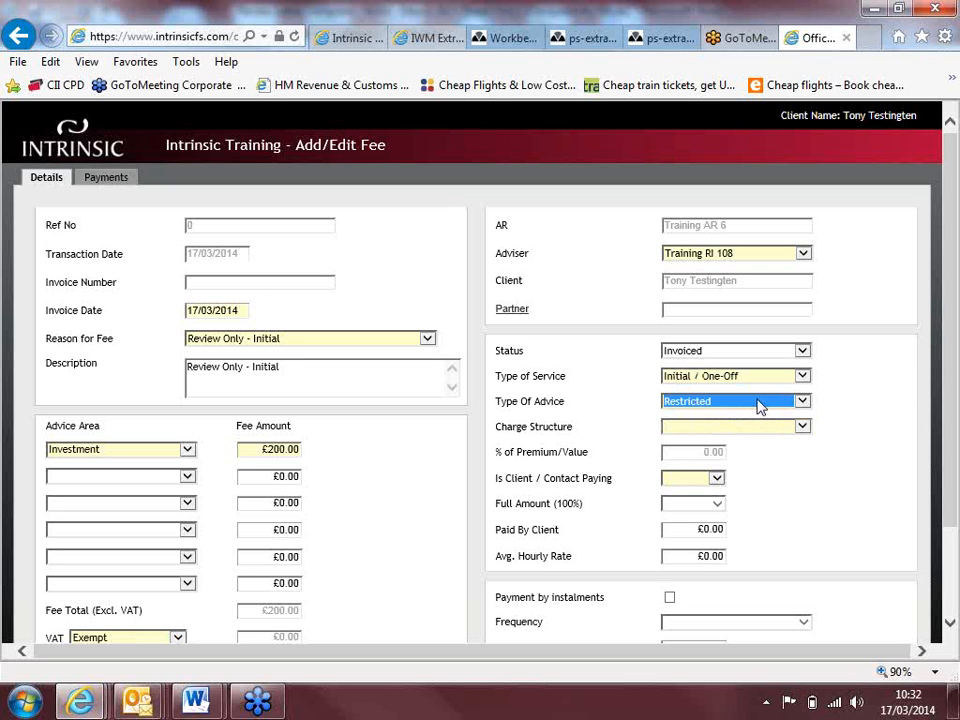
{"action": "left_click", "coordinate": [729, 430]}
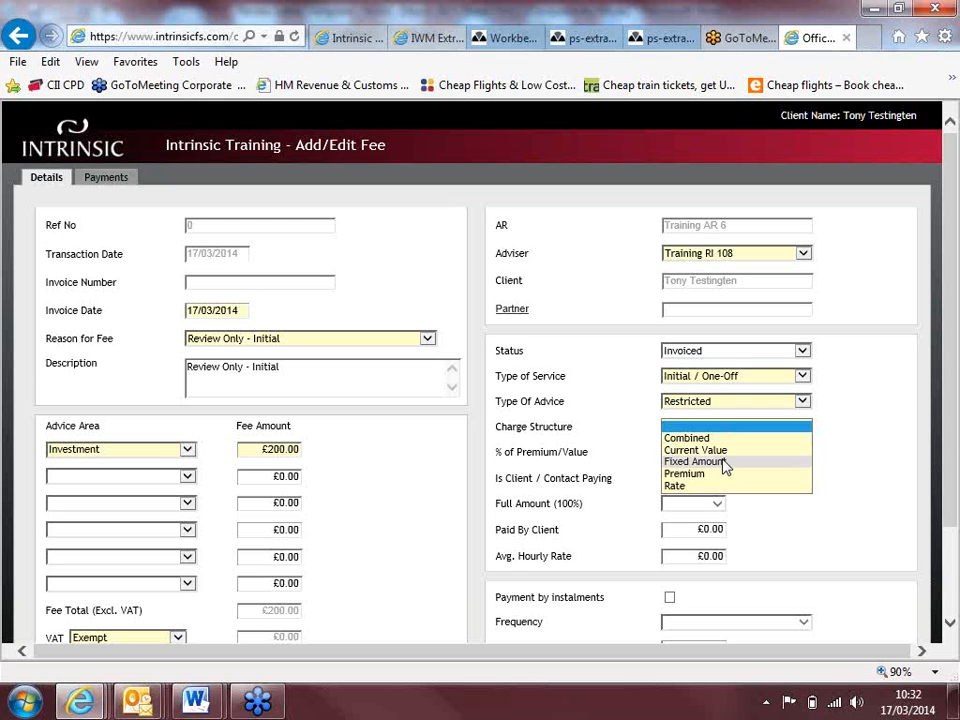
{"action": "left_click", "coordinate": [725, 463]}
{"action": "left_click", "coordinate": [718, 480]}
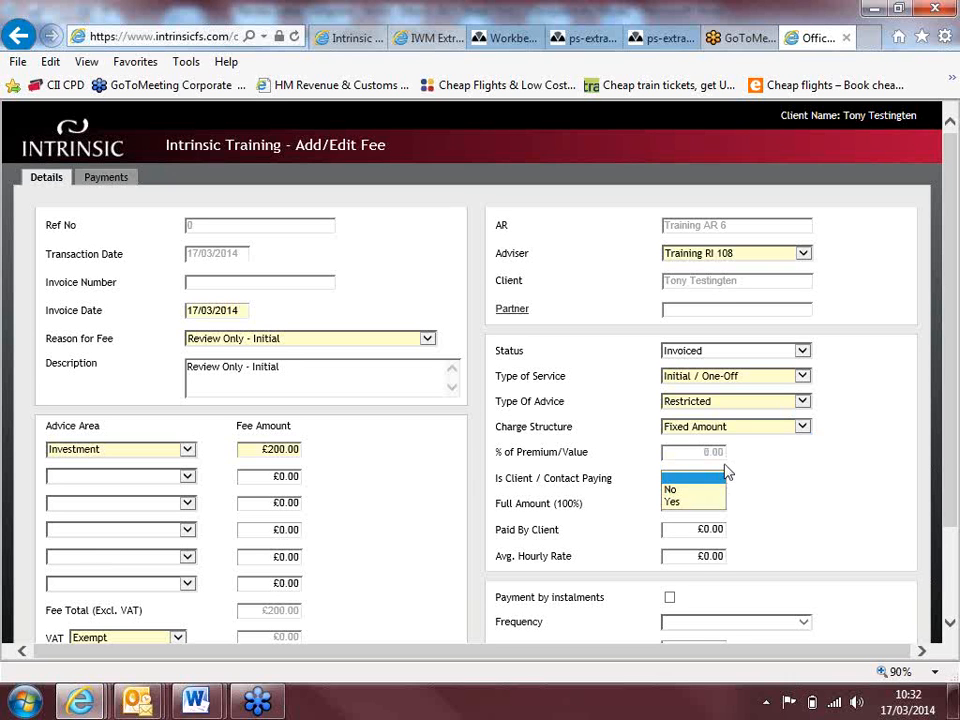
{"action": "left_click", "coordinate": [680, 503]}
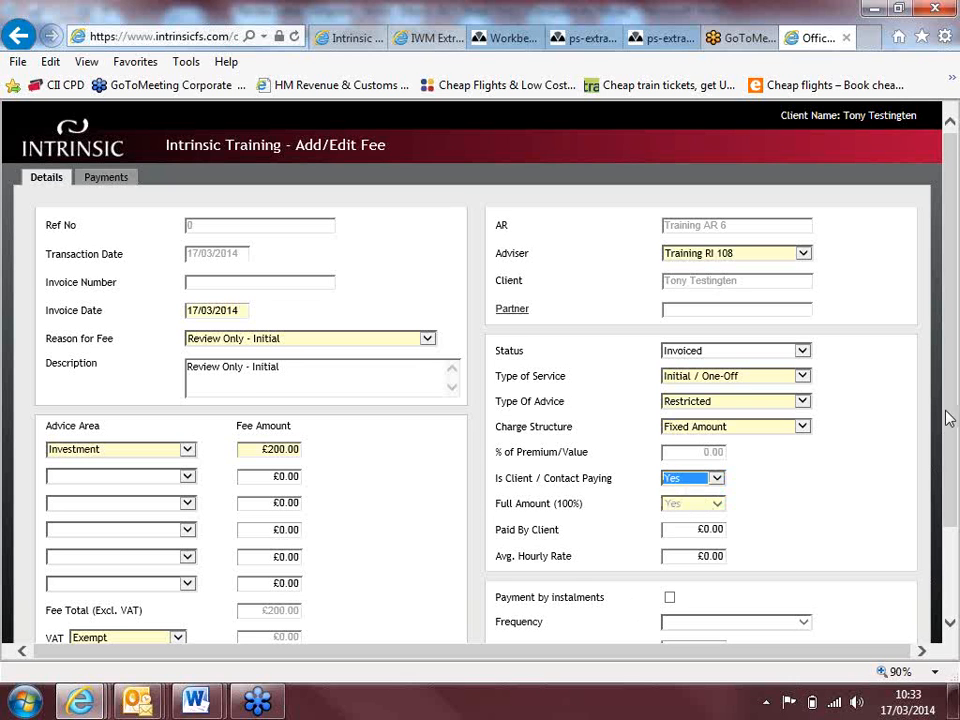
- Review the fee's instalment options and payment breakdown, and save the fee to the client's fee list
{"action": "scroll", "coordinate": [943, 579], "scroll_direction": "down", "scroll_amount": 3}
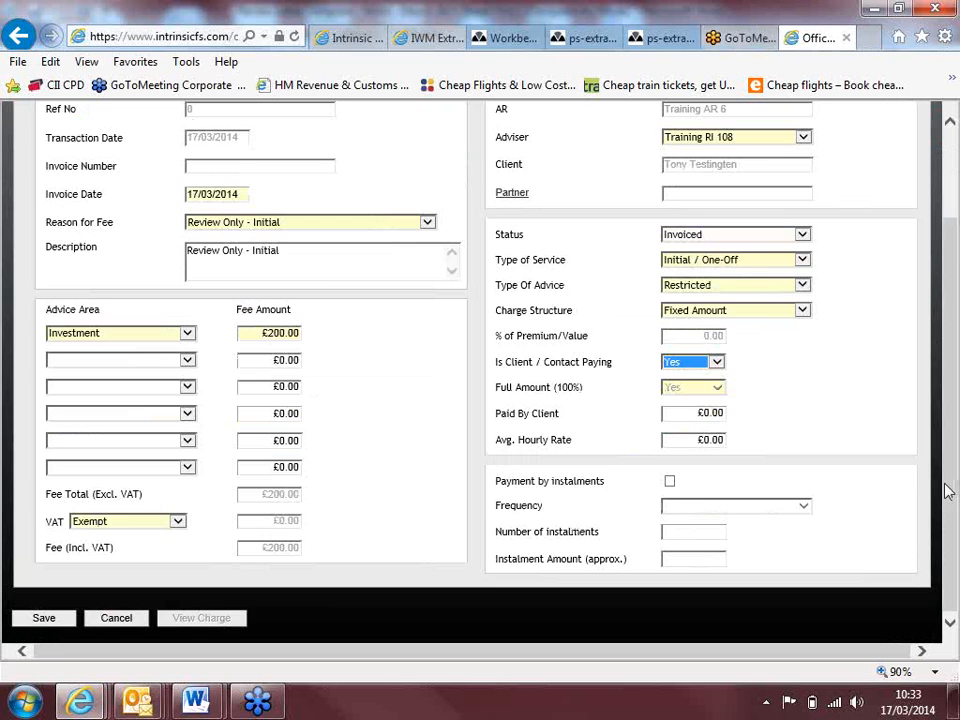
{"action": "scroll", "coordinate": [948, 490], "scroll_direction": "up", "scroll_amount": 5}
{"action": "left_click", "coordinate": [108, 178]}
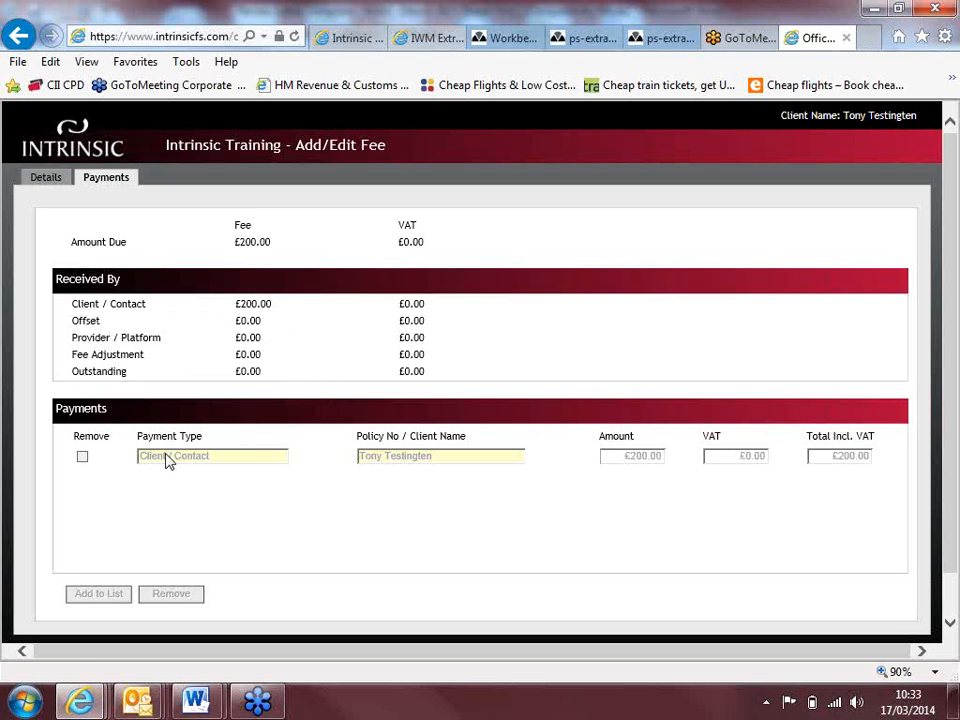
{"action": "scroll", "coordinate": [531, 474], "scroll_direction": "down", "scroll_amount": 1}
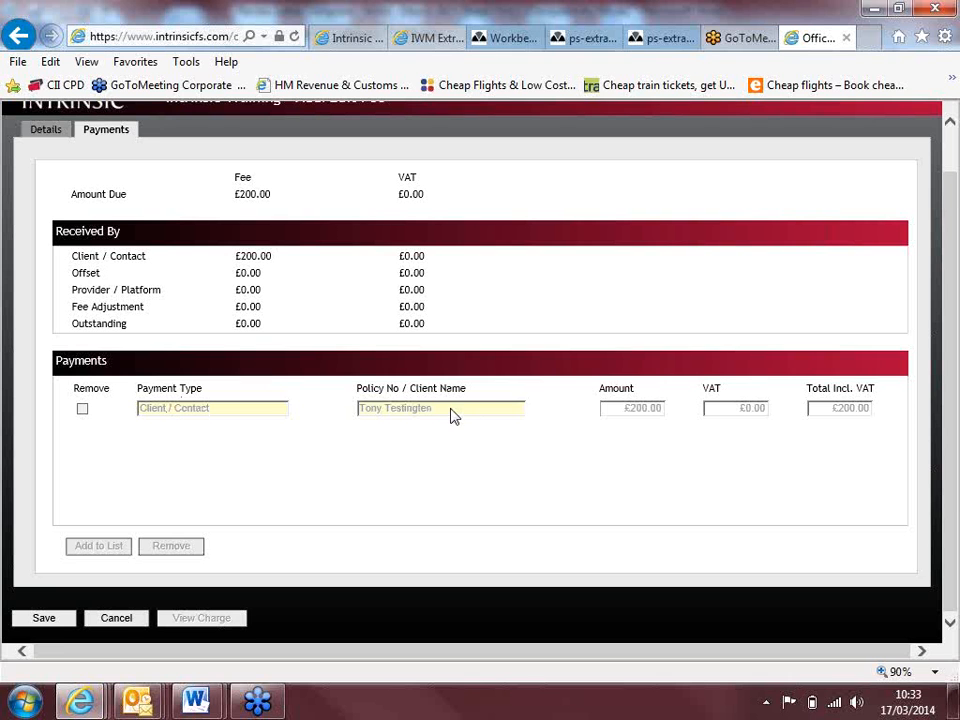
{"action": "left_click", "coordinate": [47, 618]}
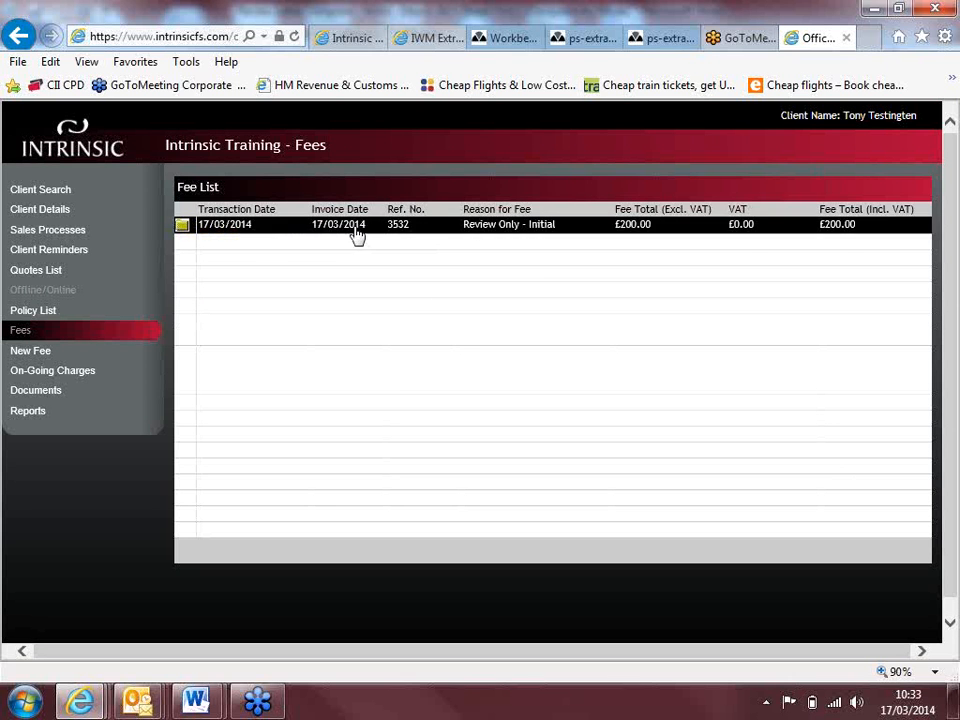
{"action": "left_click_drag", "start_coordinate": [259, 228], "coordinate": [294, 250]}
{"action": "scroll", "coordinate": [700, 450], "scroll_direction": "down", "scroll_amount": 1}
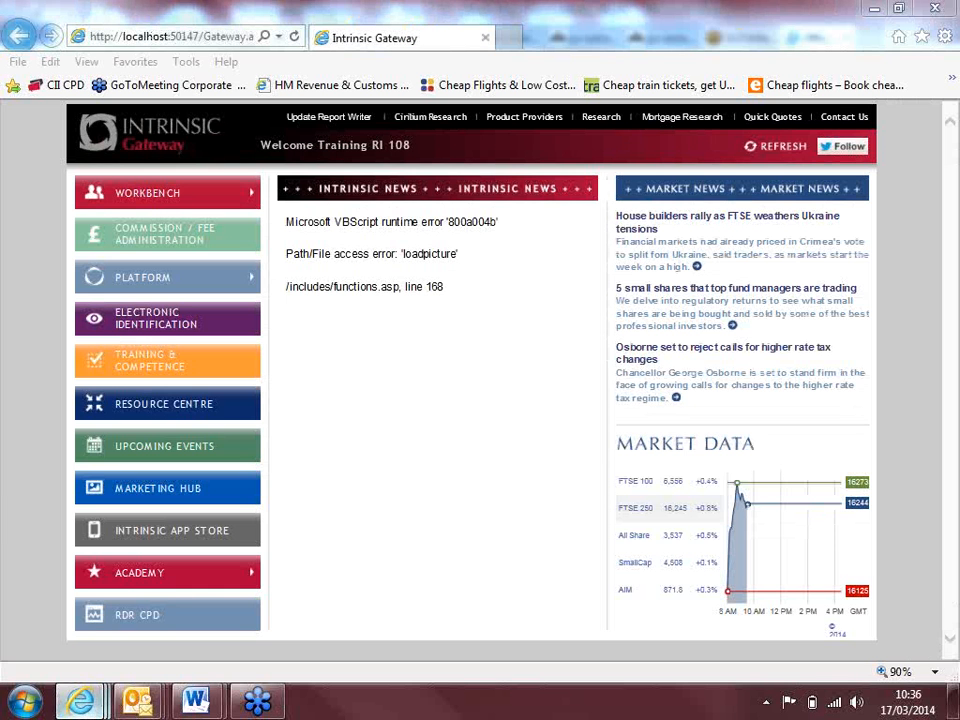
- Switch to the Positive Solutions extranet and open the Adviser Support Team's webinars page listing the recorded sessions
{"action": "mouse_move", "coordinate": [80, 700]}
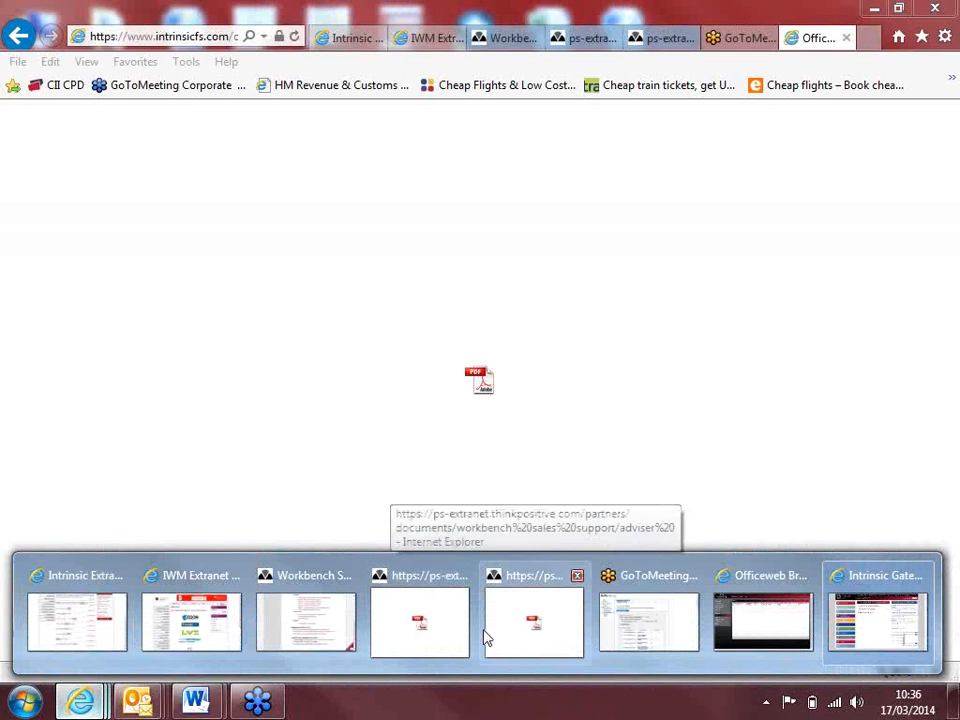
{"action": "left_click", "coordinate": [289, 568]}
{"action": "scroll", "coordinate": [466, 500], "scroll_direction": "up", "scroll_amount": 15}
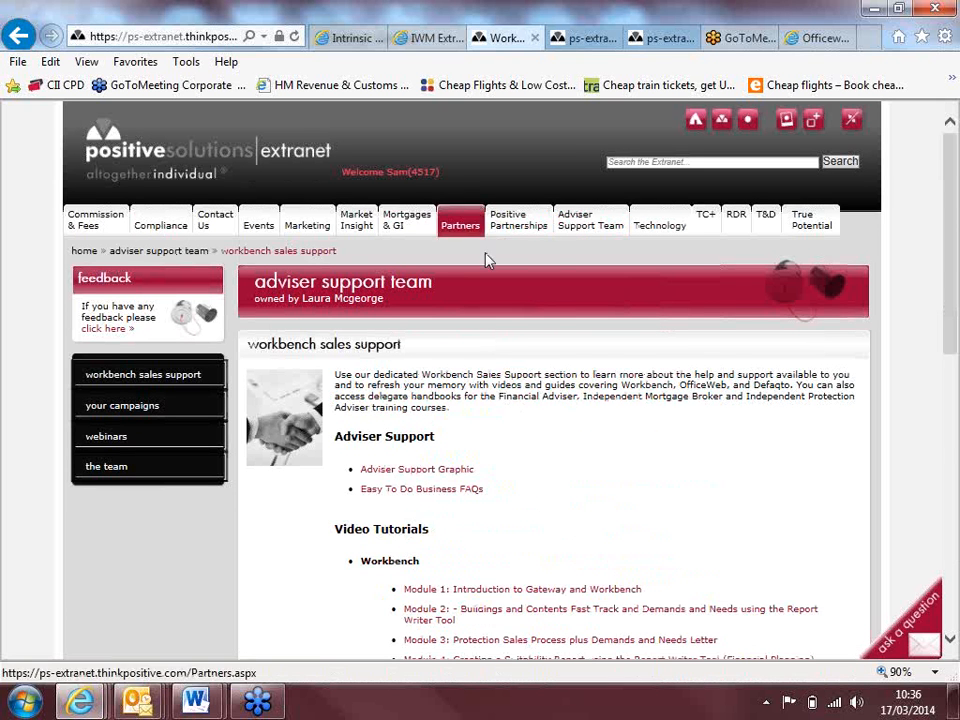
{"action": "left_click", "coordinate": [566, 232]}
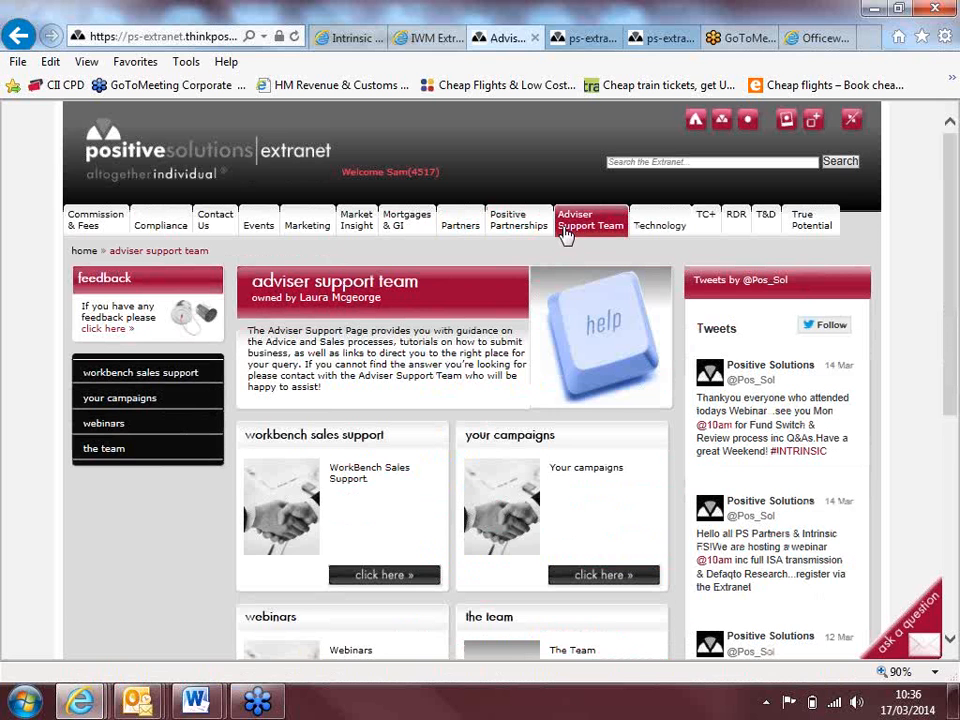
{"action": "scroll", "coordinate": [377, 377], "scroll_direction": "down", "scroll_amount": 3}
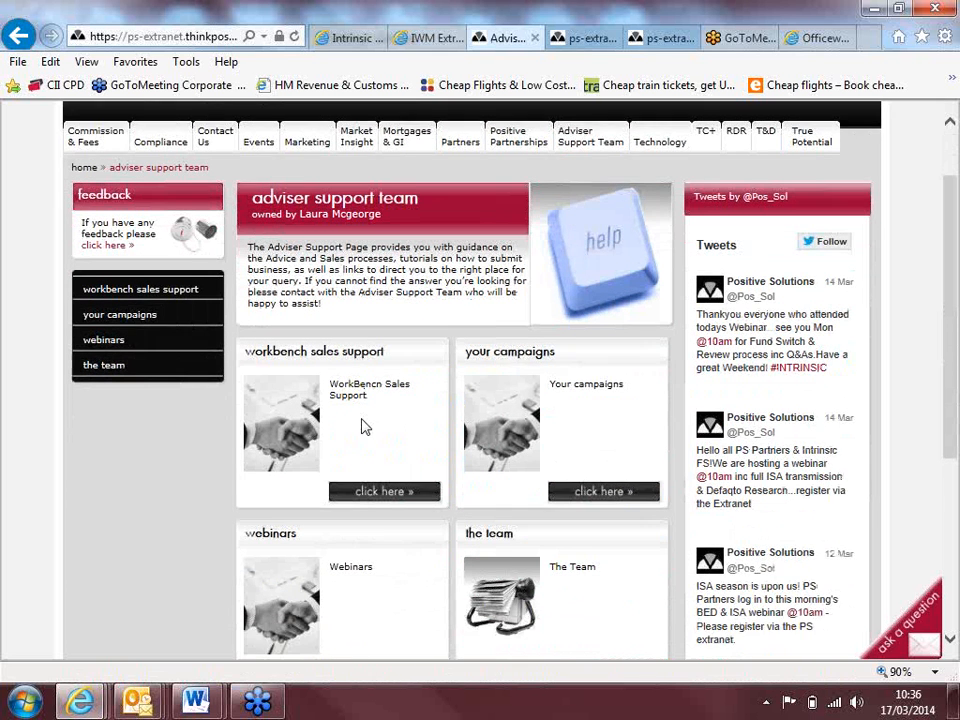
{"action": "left_click", "coordinate": [378, 592]}
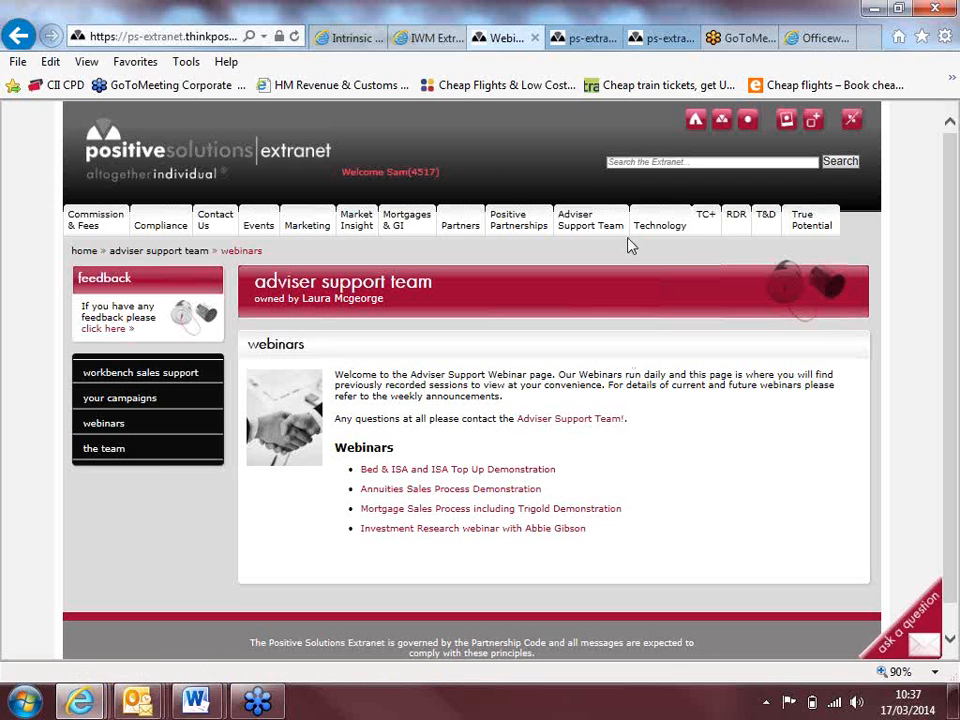
- Go to the Positive Solutions extranet home page
{"action": "left_click", "coordinate": [695, 121]}
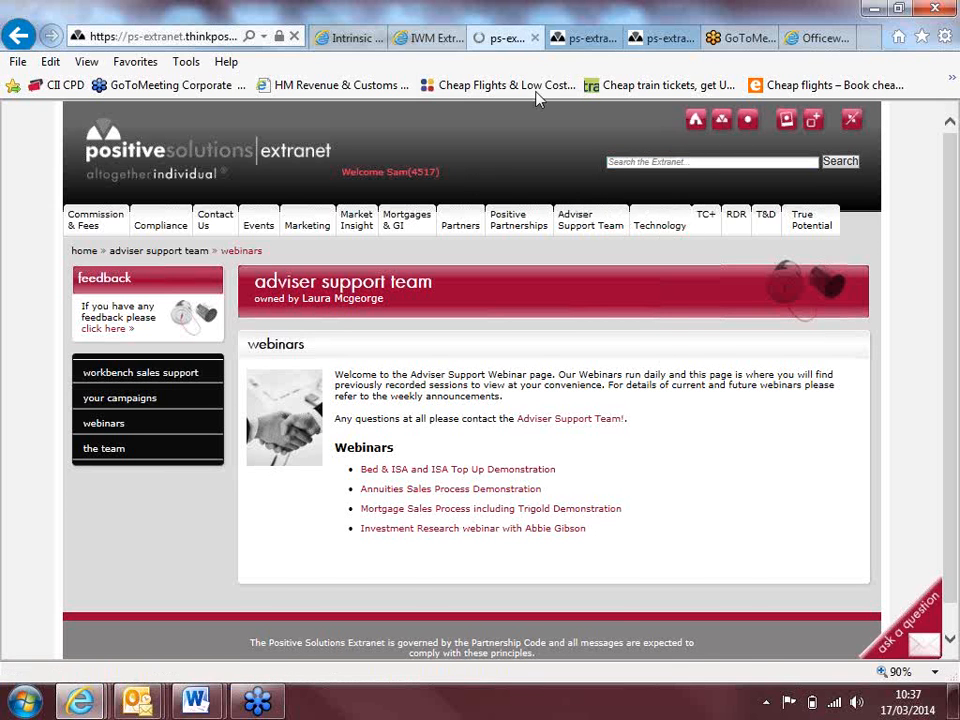